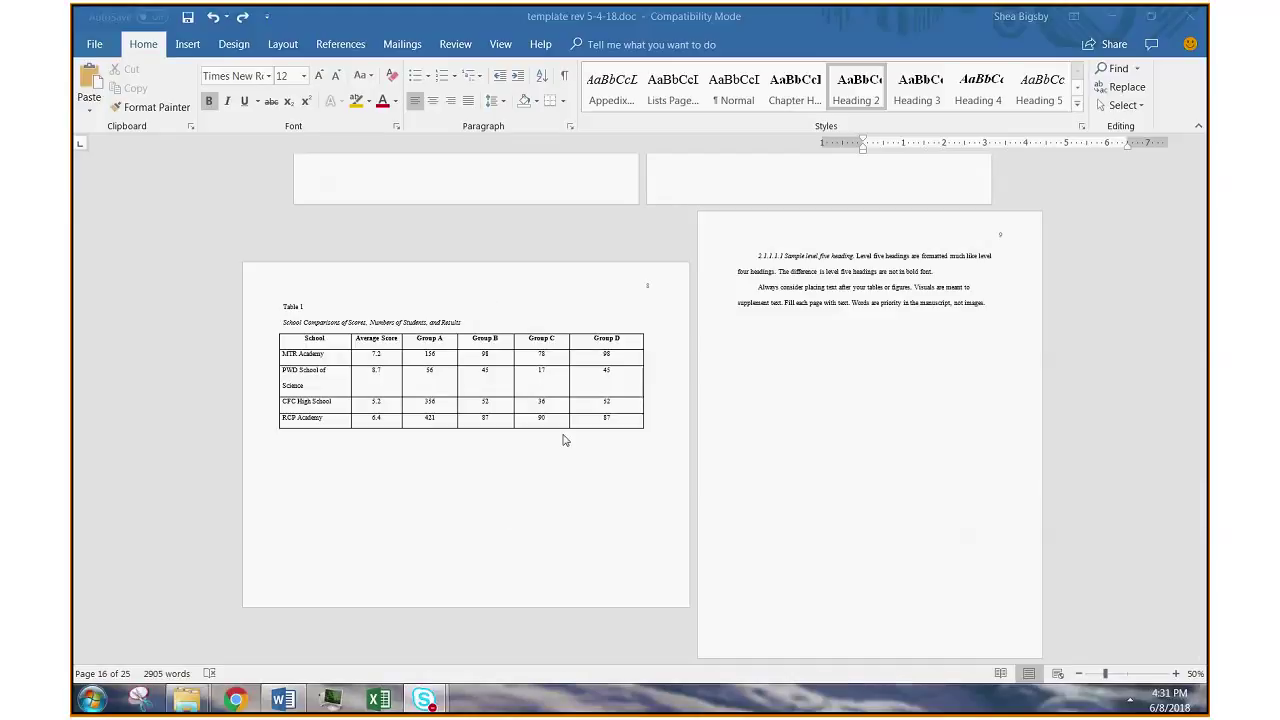
# Scroll to the page holding Table 1 and click into the document body
pyautogui.scroll(3, 486, 300)
pyautogui.scroll(4, 583, 368)
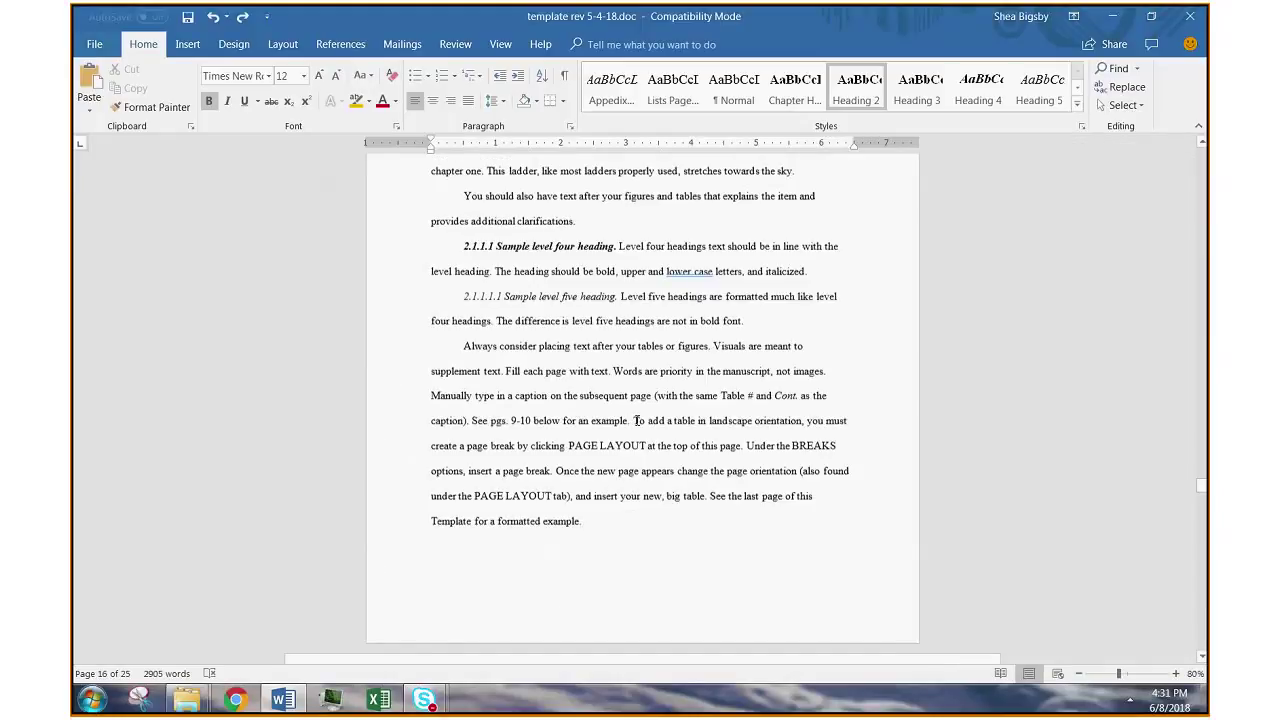
pyautogui.scroll(10, 636, 420)
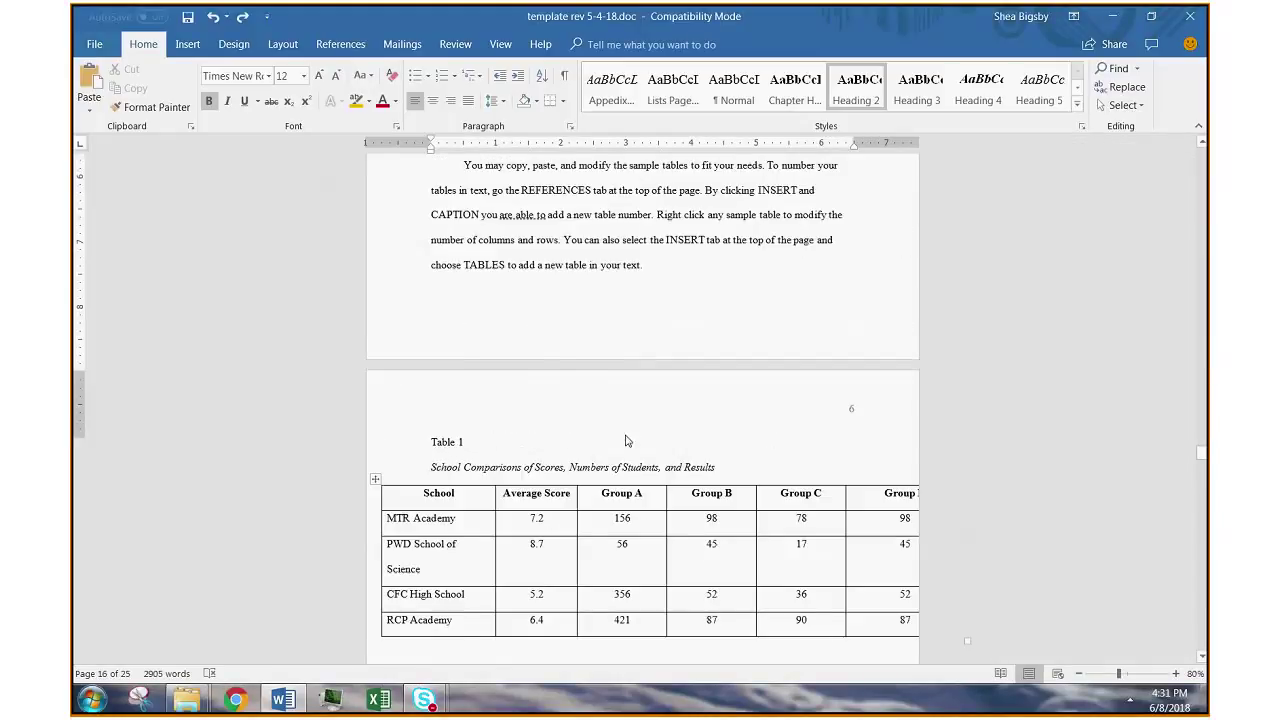
pyautogui.scroll(-3, 666, 371)
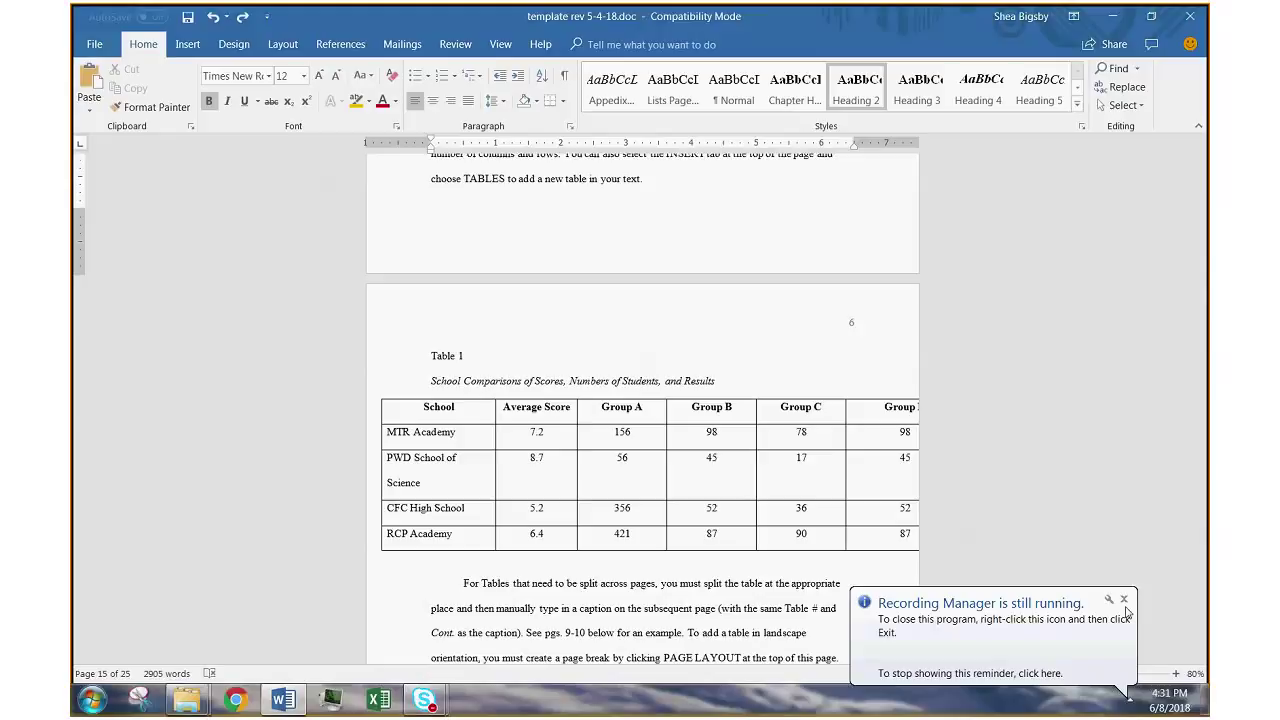
pyautogui.click(658, 416)
pyautogui.scroll(3, 632, 452)
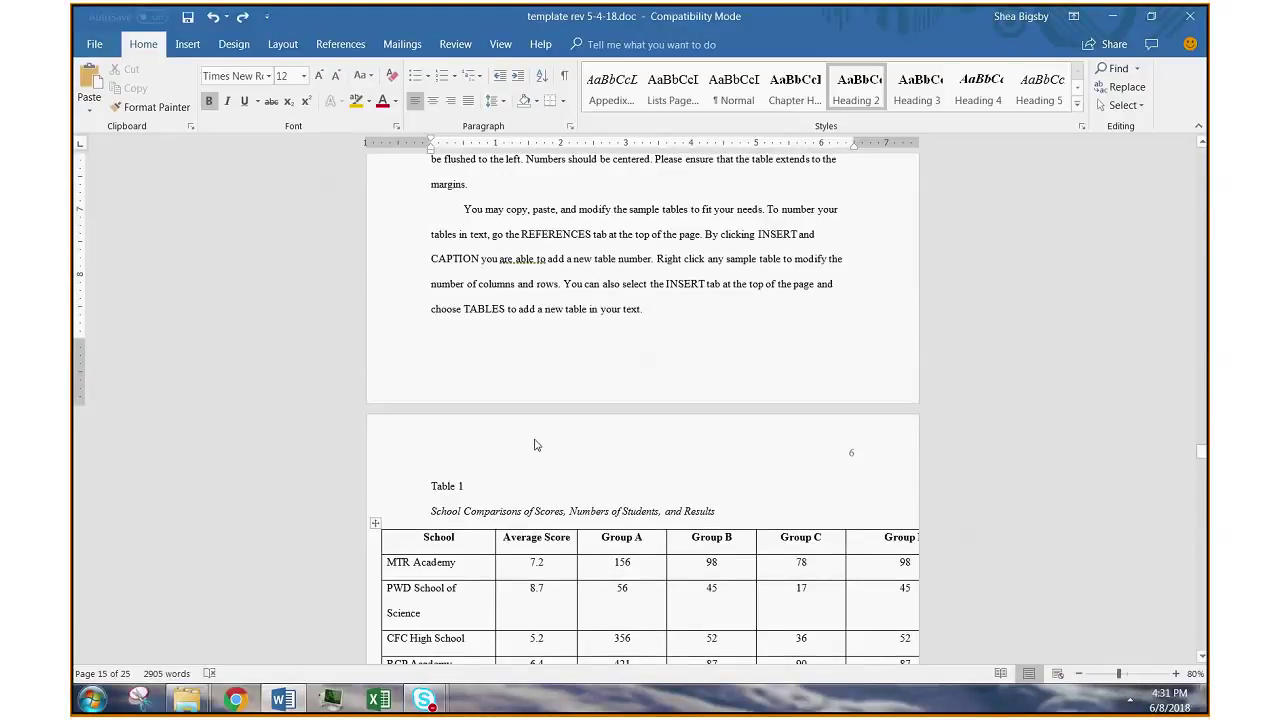
pyautogui.scroll(-2, 535, 444)
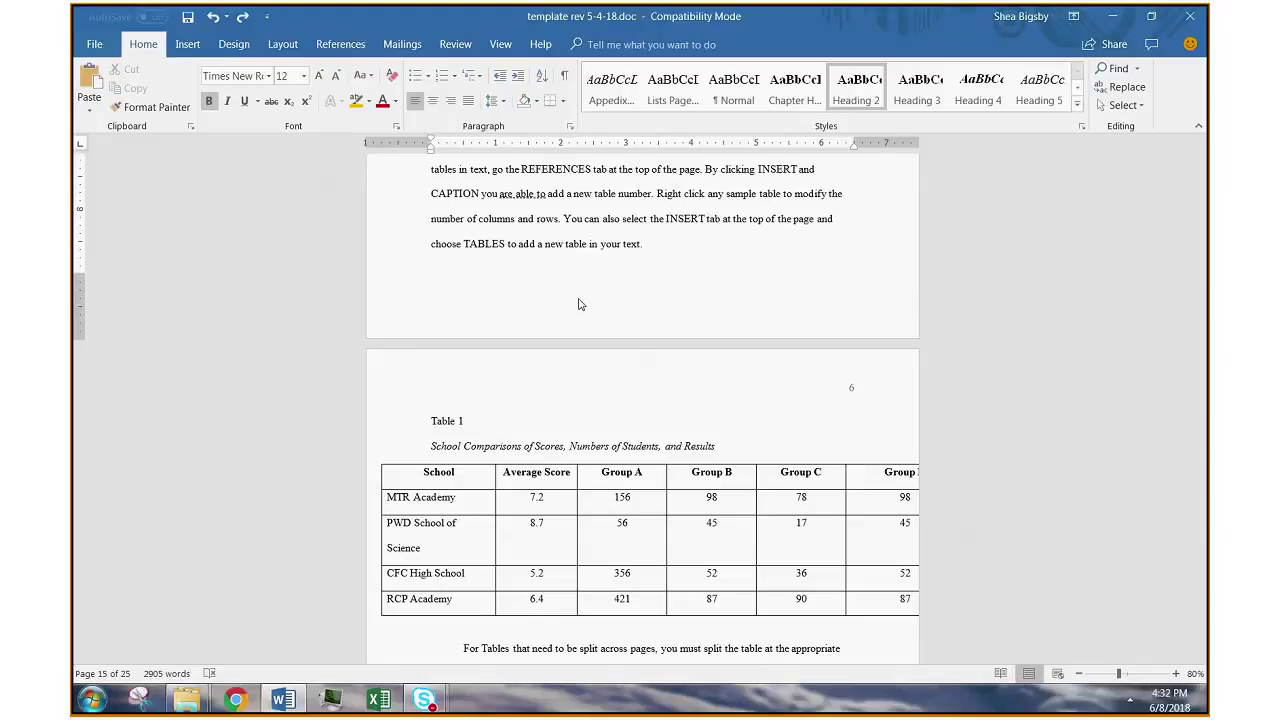
pyautogui.scroll(6, 581, 304)
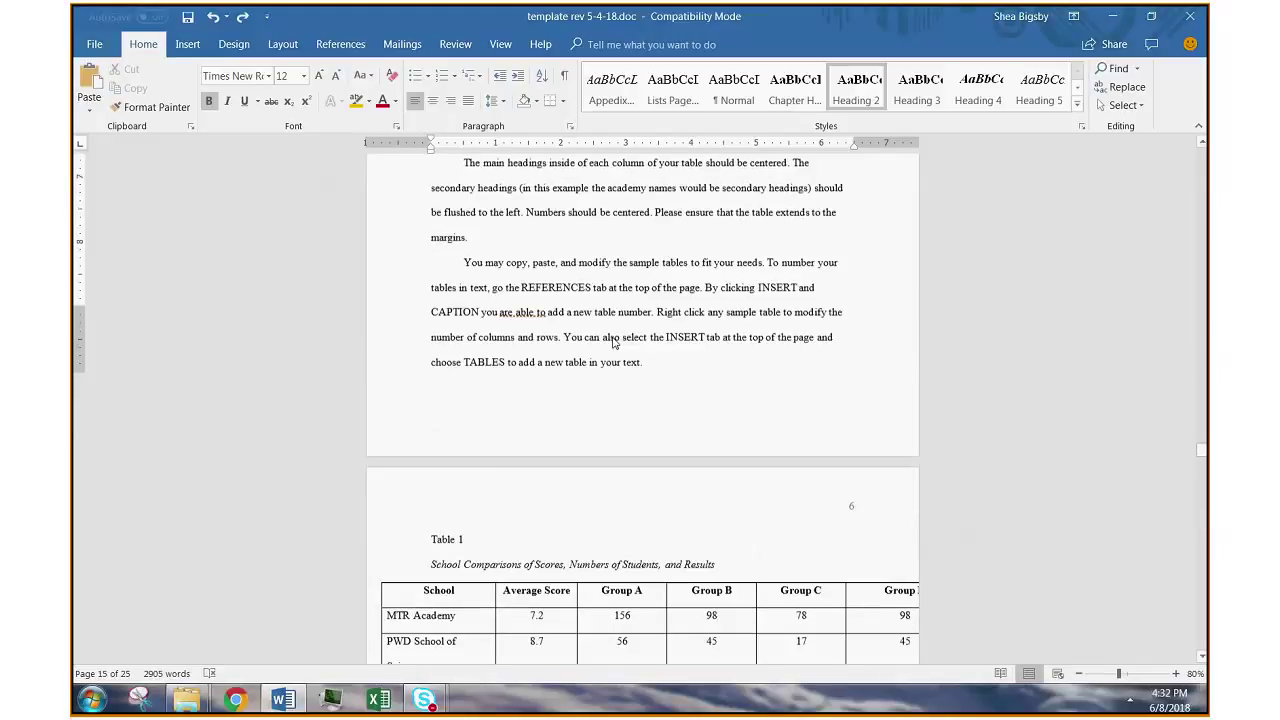
pyautogui.scroll(-8, 560, 280)
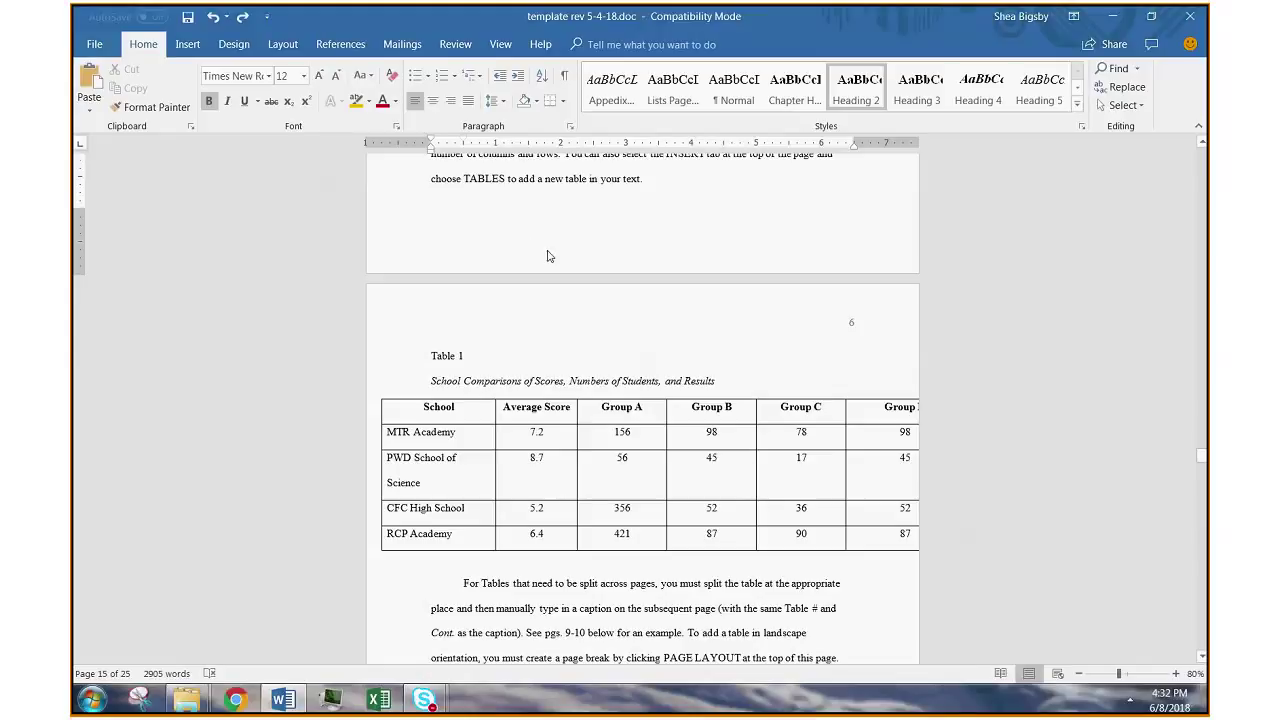
# Review the Section 3 header and footer, then close header and footer editing
pyautogui.doubleClick(548, 250)
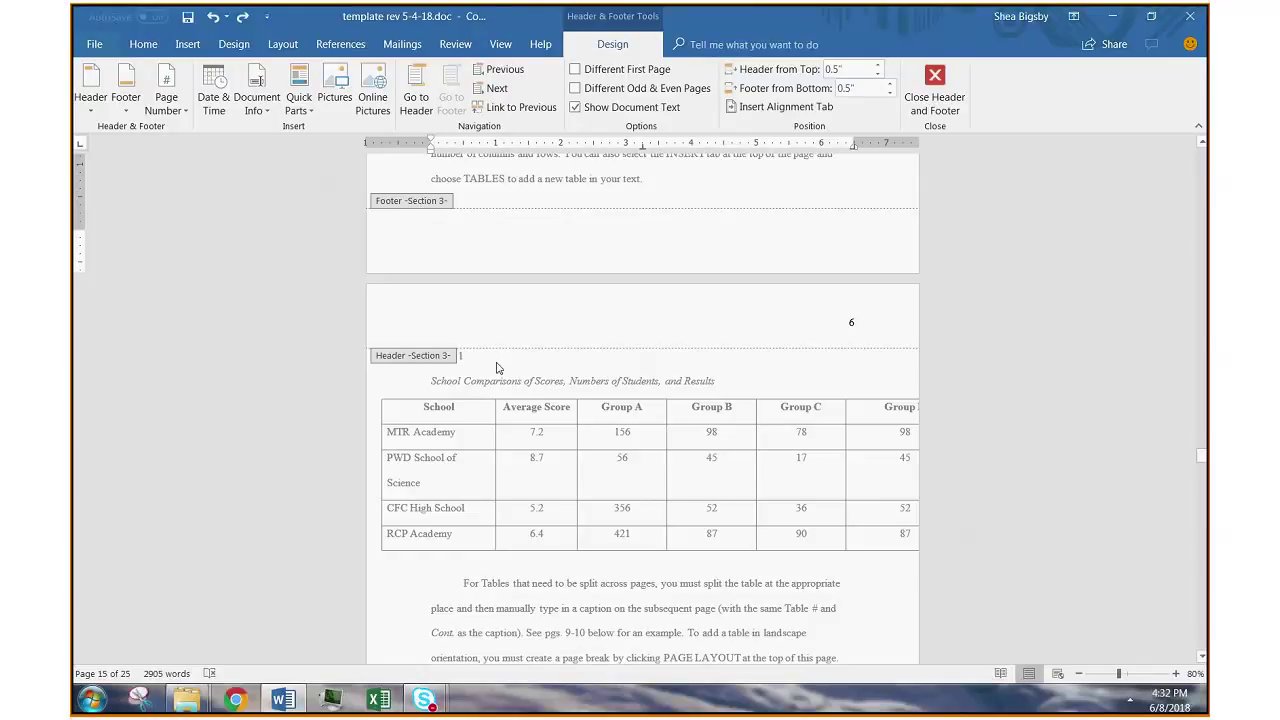
pyautogui.scroll(-4, 558, 418)
pyautogui.scroll(5, 560, 421)
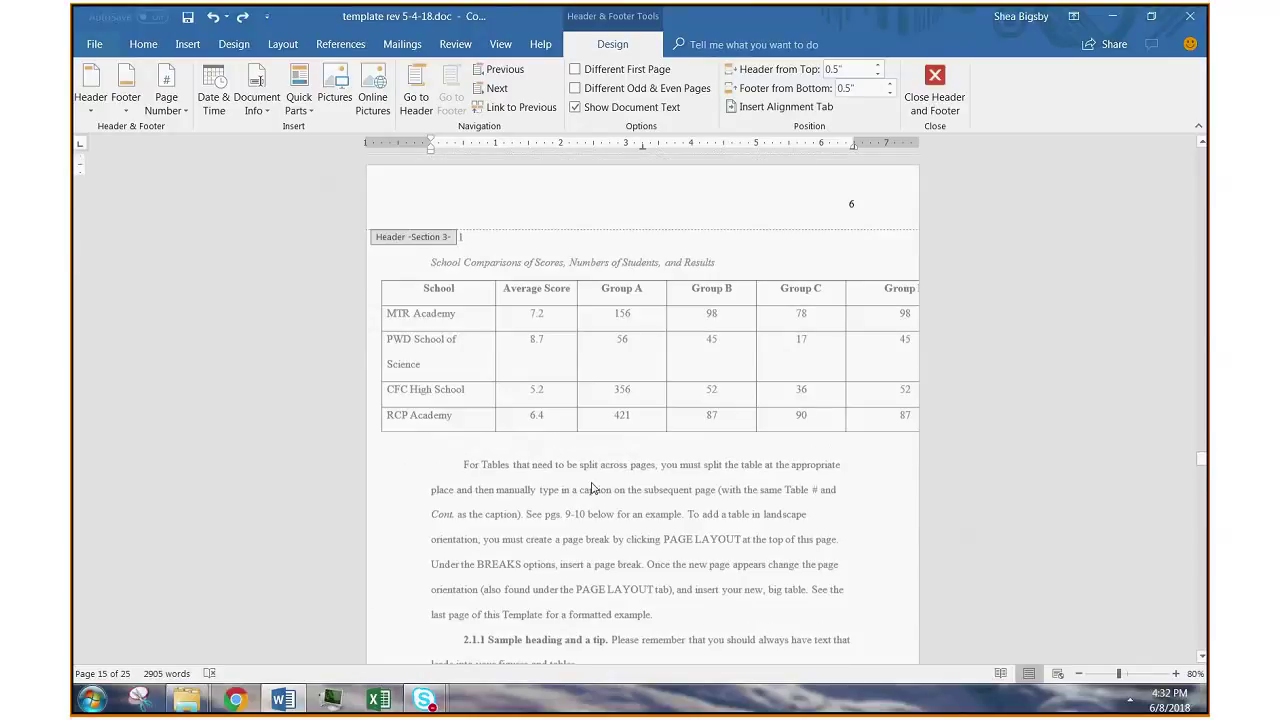
pyautogui.click(940, 97)
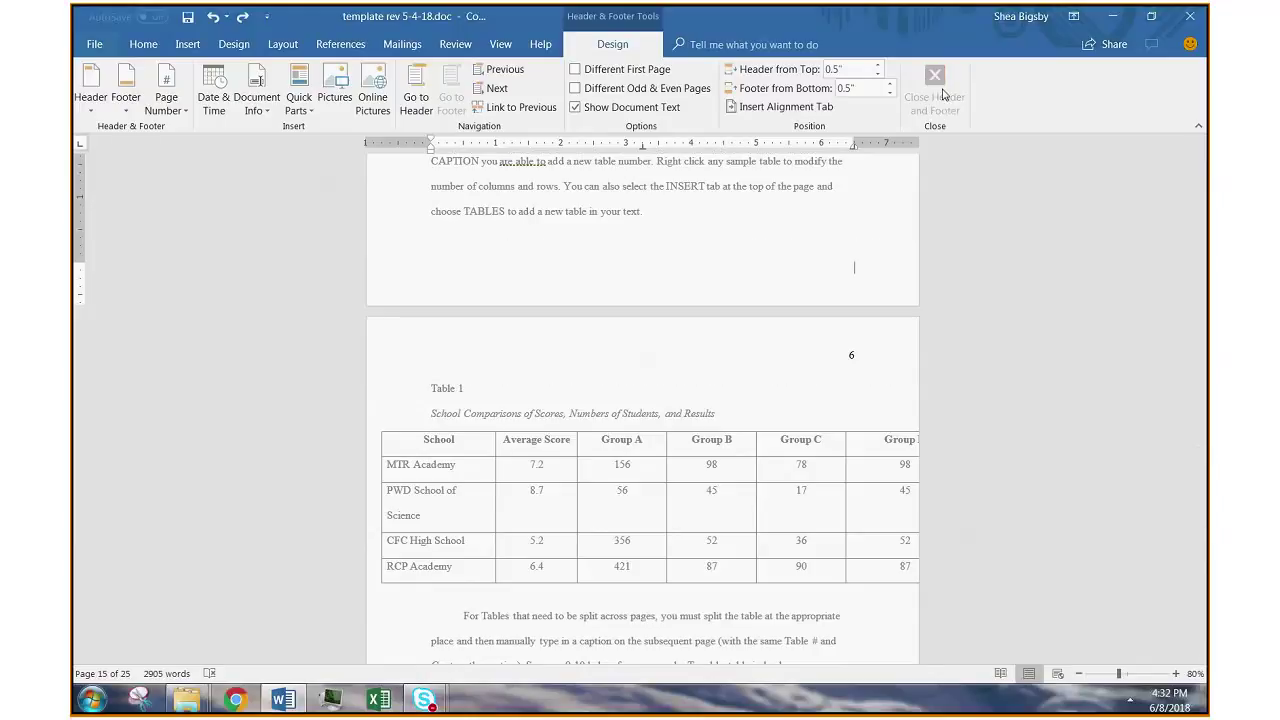
pyautogui.scroll(-3, 226, 50)
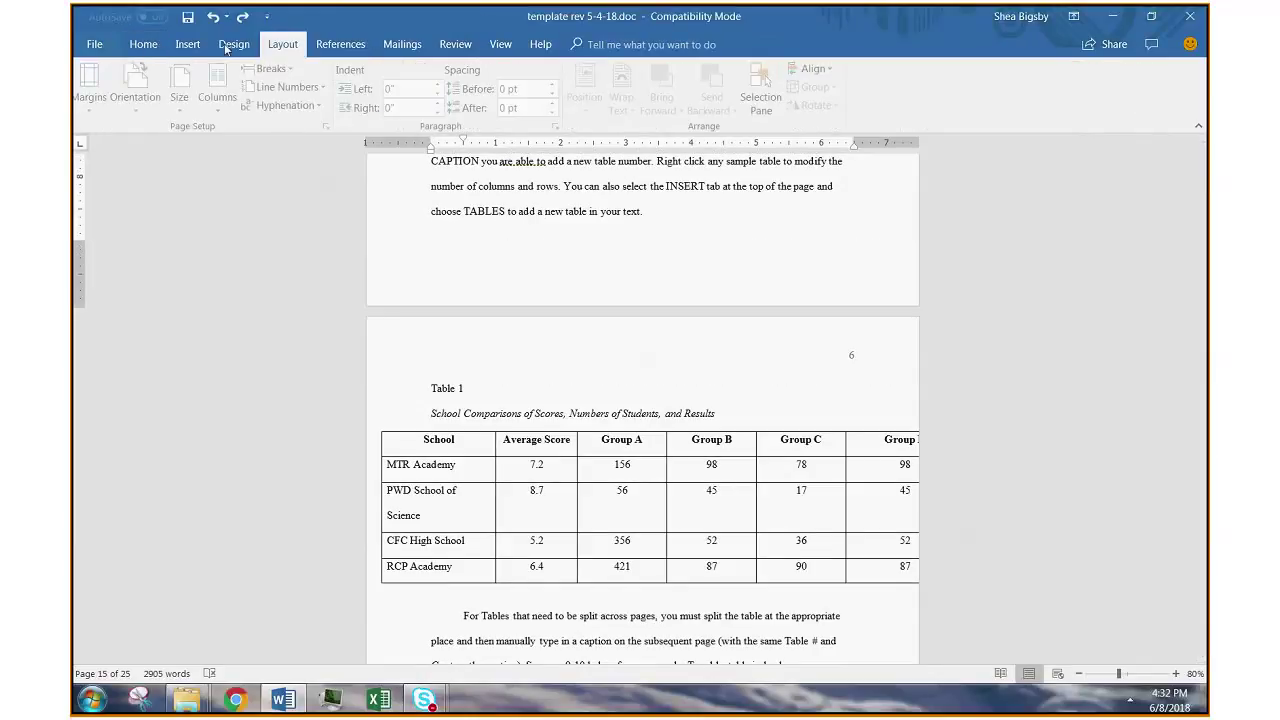
pyautogui.click(142, 97)
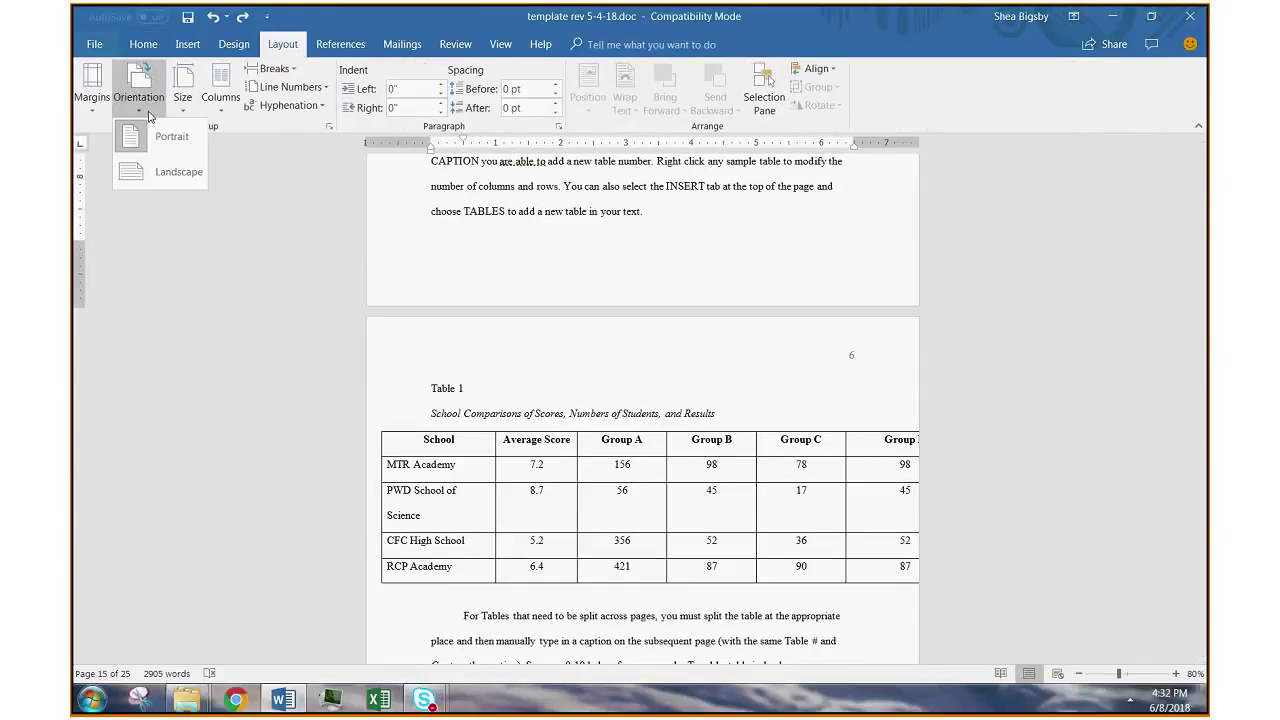
pyautogui.click(176, 184)
pyautogui.scroll(3, 172, 187)
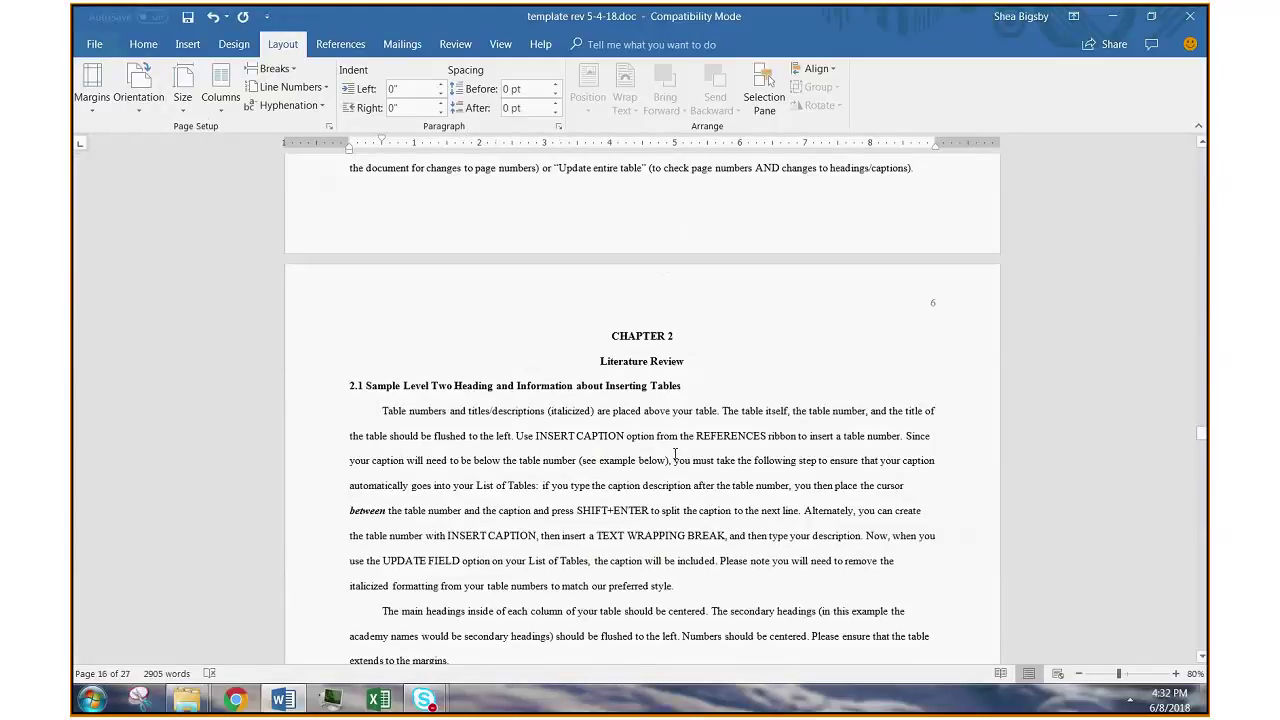
pyautogui.scroll(-2, 549, 389)
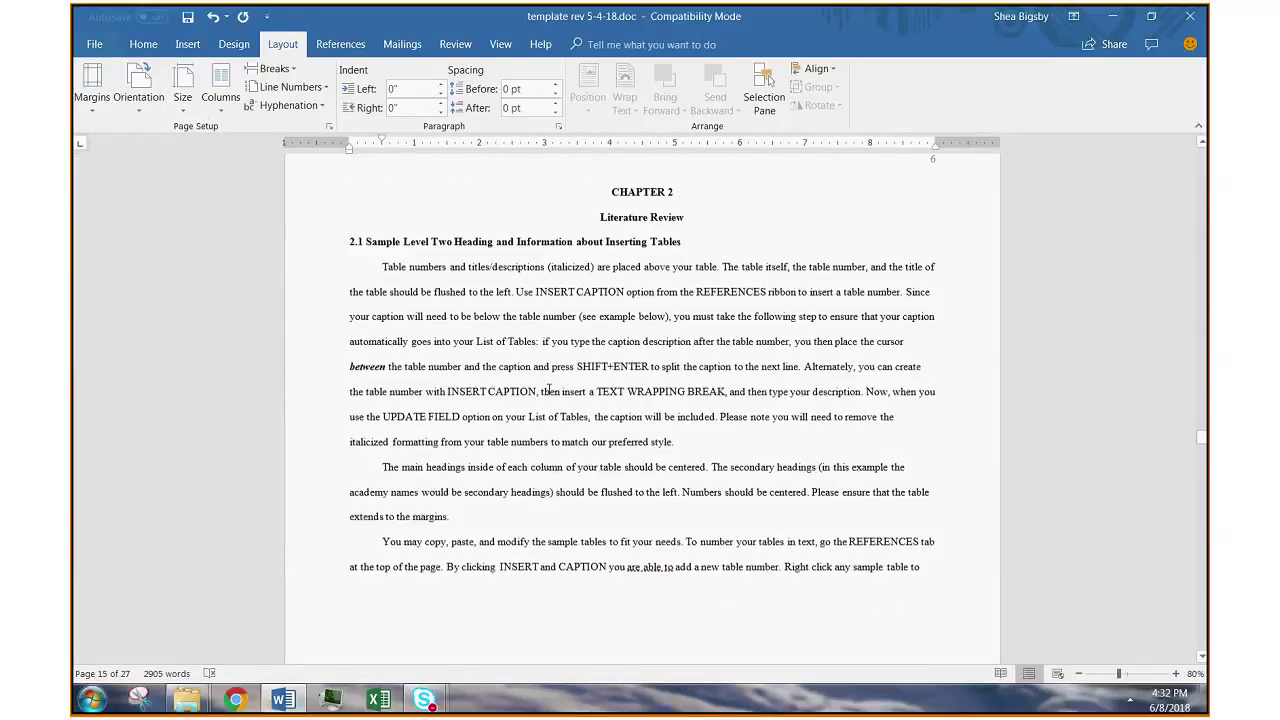
pyautogui.hotkey('ctrl', 'z')
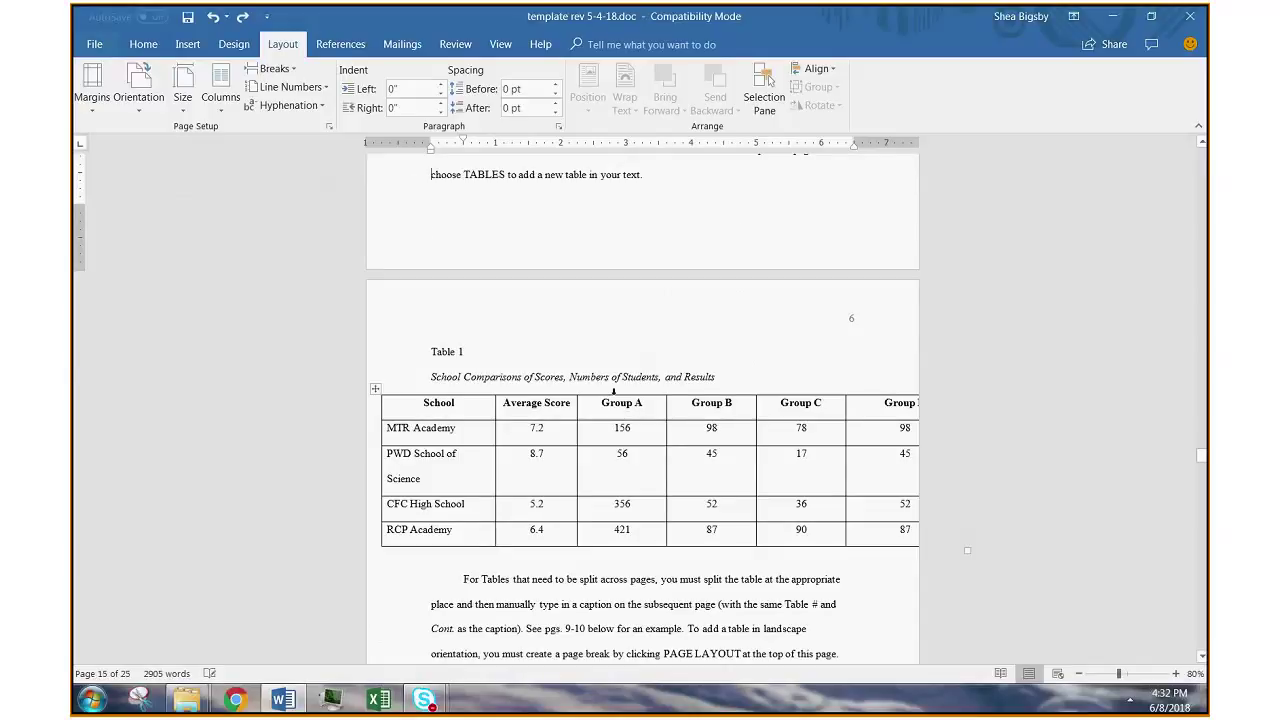
pyautogui.scroll(-1, 614, 392)
pyautogui.scroll(3, 600, 395)
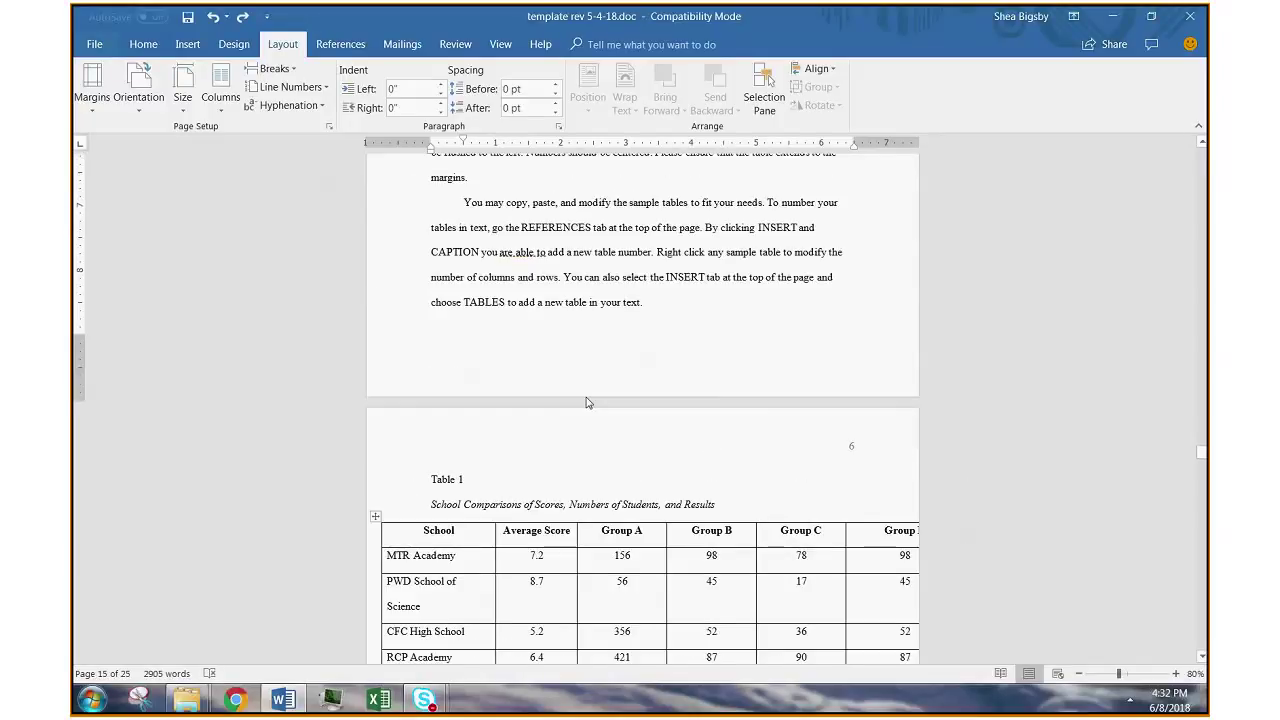
pyautogui.click(660, 305)
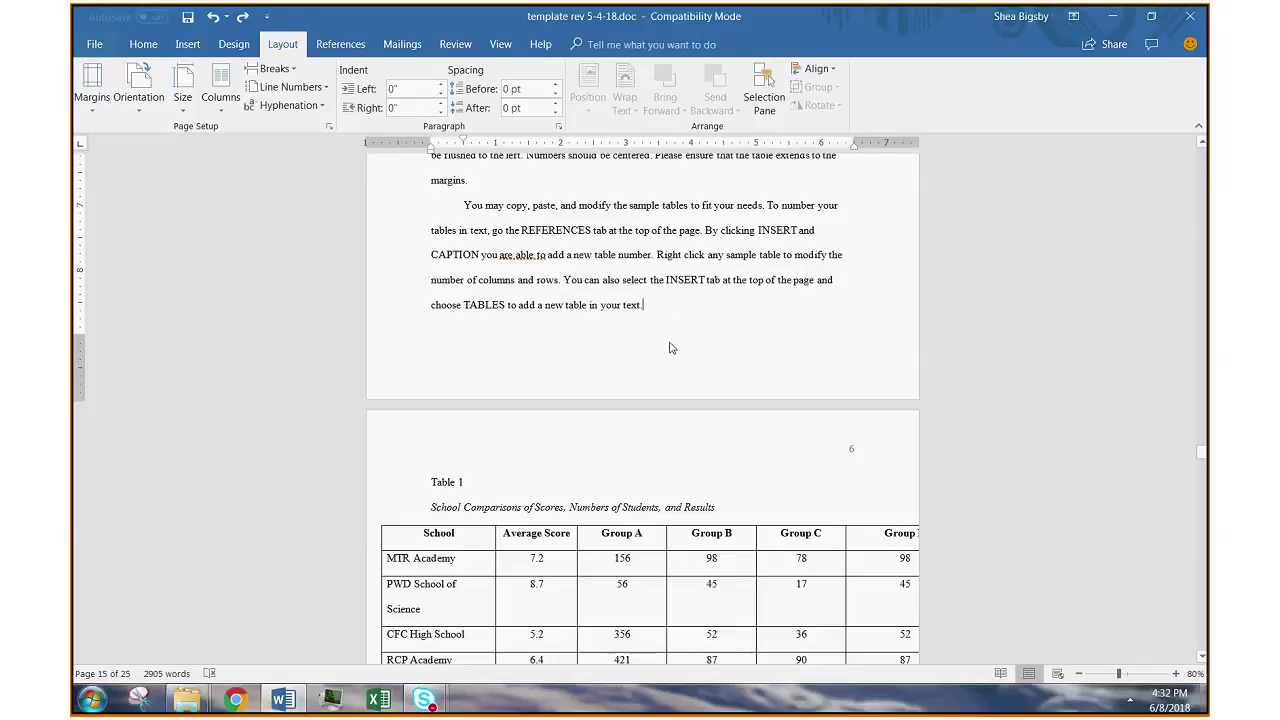
pyautogui.scroll(-1, 671, 348)
pyautogui.scroll(3, 650, 335)
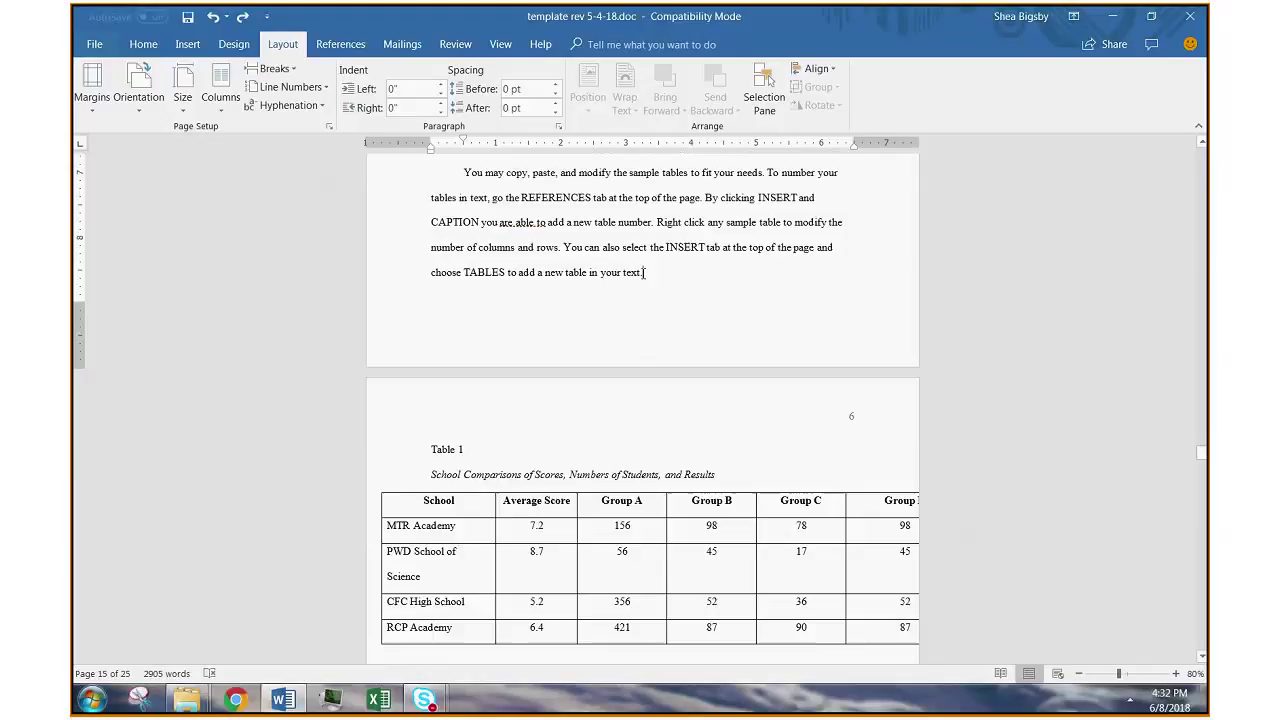
# Insert a Next Page section break before Table 1
pyautogui.click(272, 68)
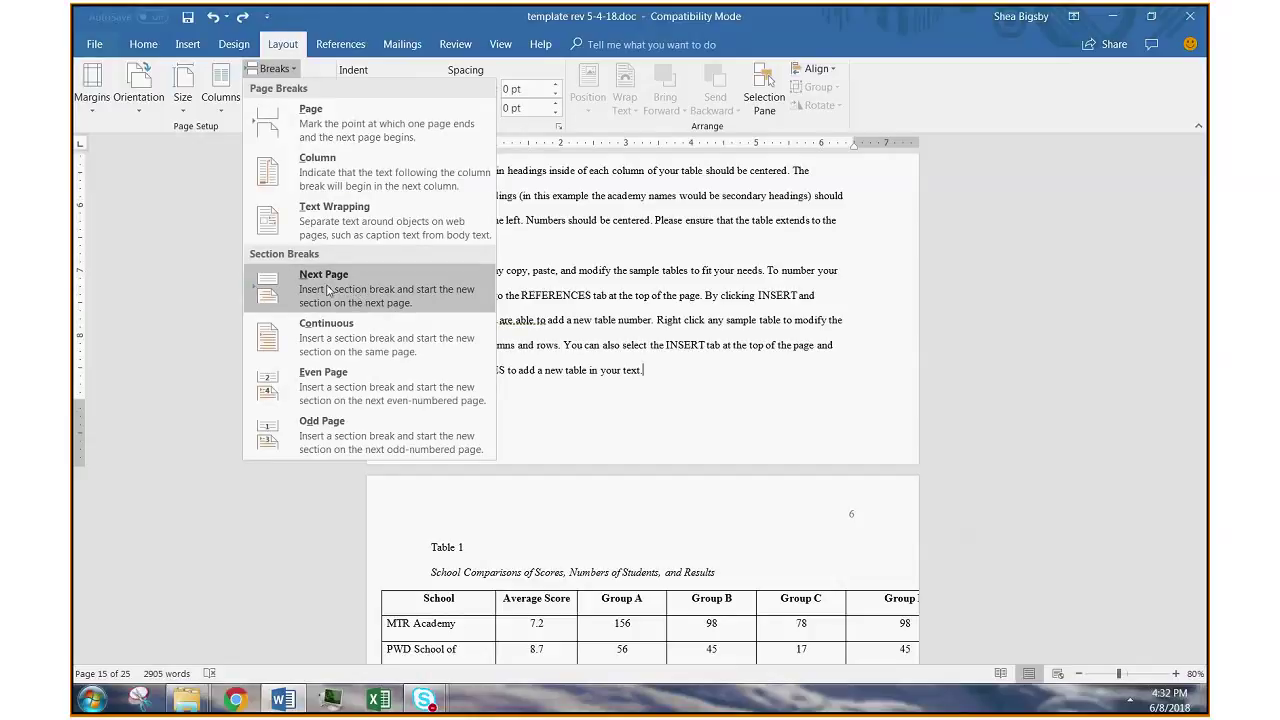
pyautogui.click(718, 385)
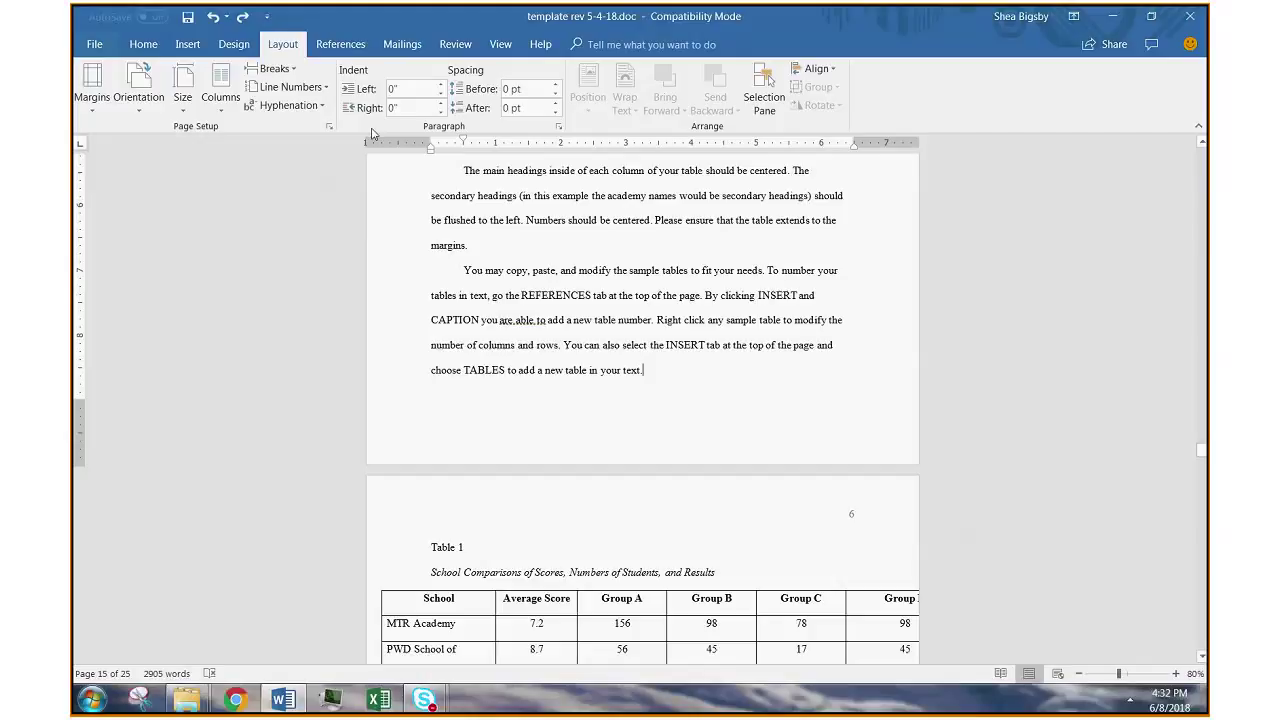
pyautogui.click(272, 68)
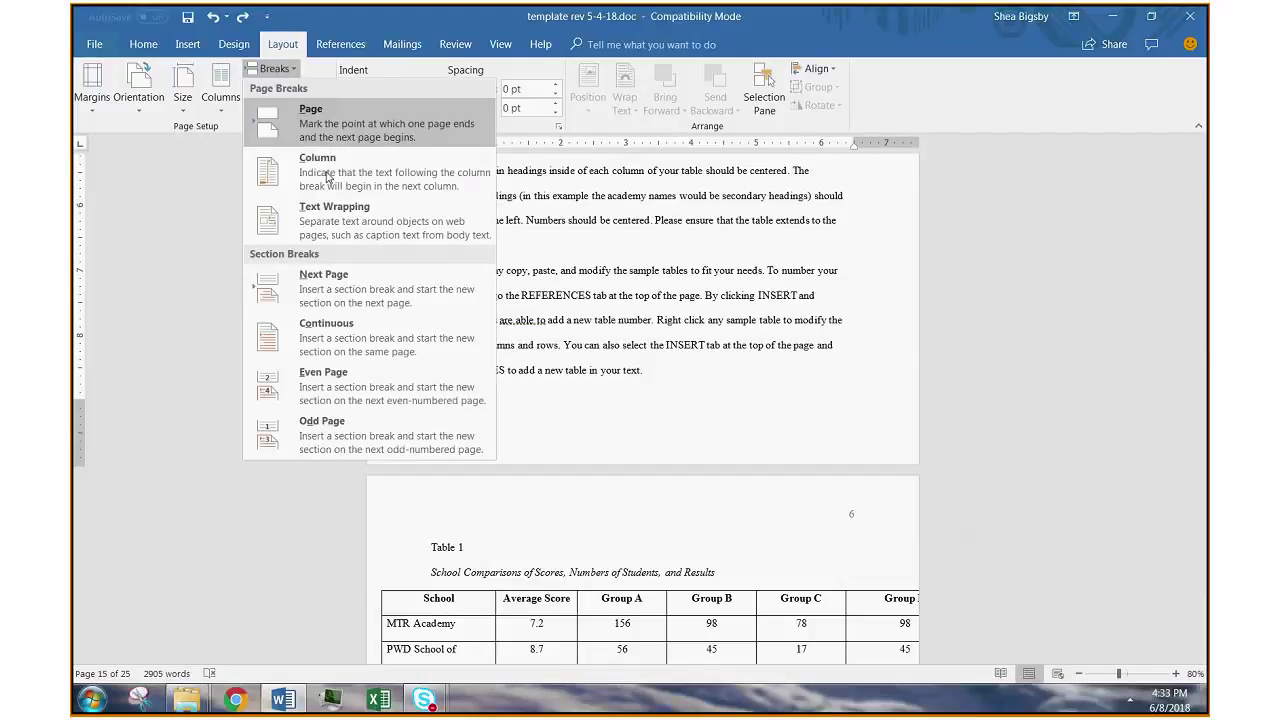
pyautogui.click(390, 291)
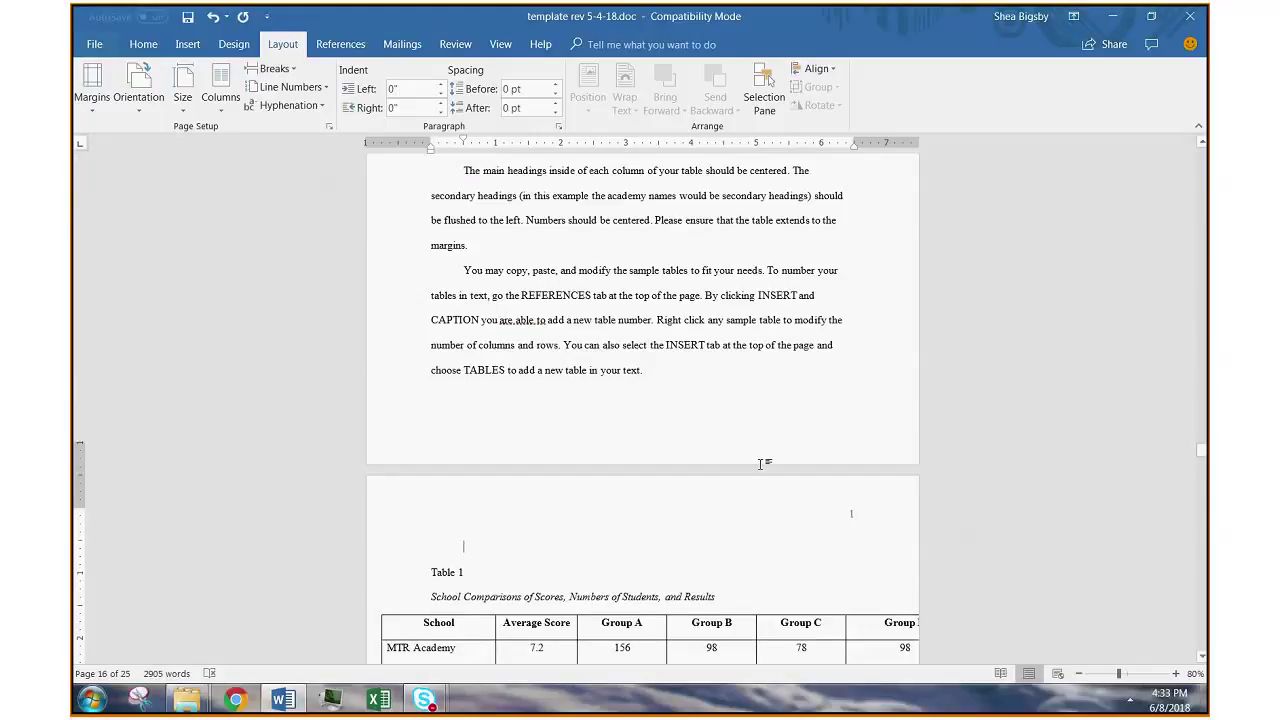
# Check the new Section 4 header and footer, then return to the body
pyautogui.scroll(-2, 600, 460)
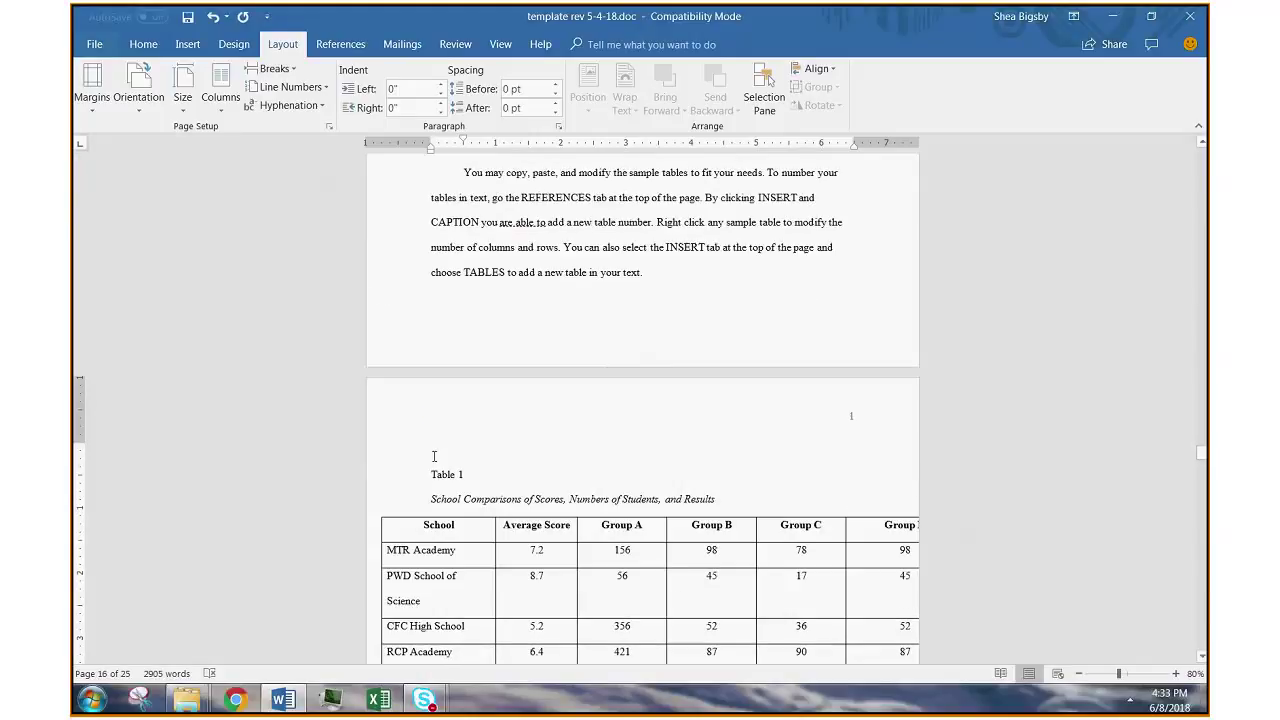
pyautogui.doubleClick(503, 343)
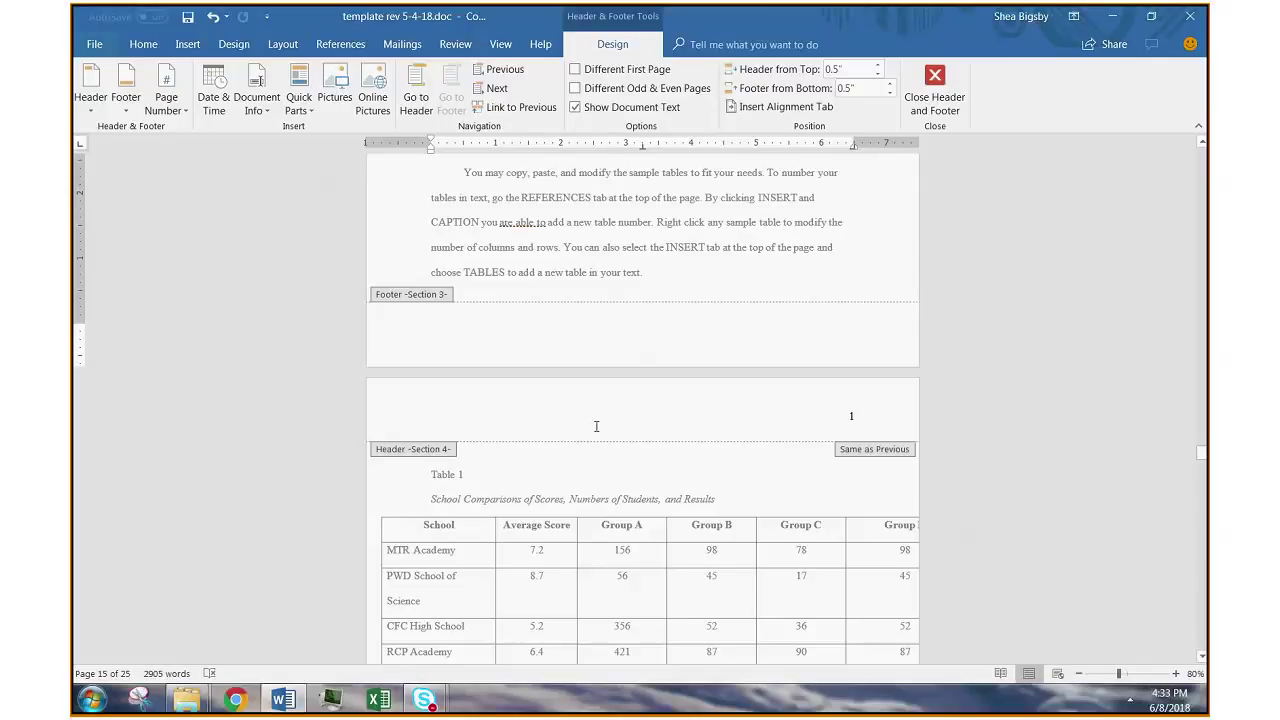
pyautogui.click(934, 90)
# Put the insertion point just before the 'For Tables' paragraph below Table 1
pyautogui.scroll(-3, 750, 445)
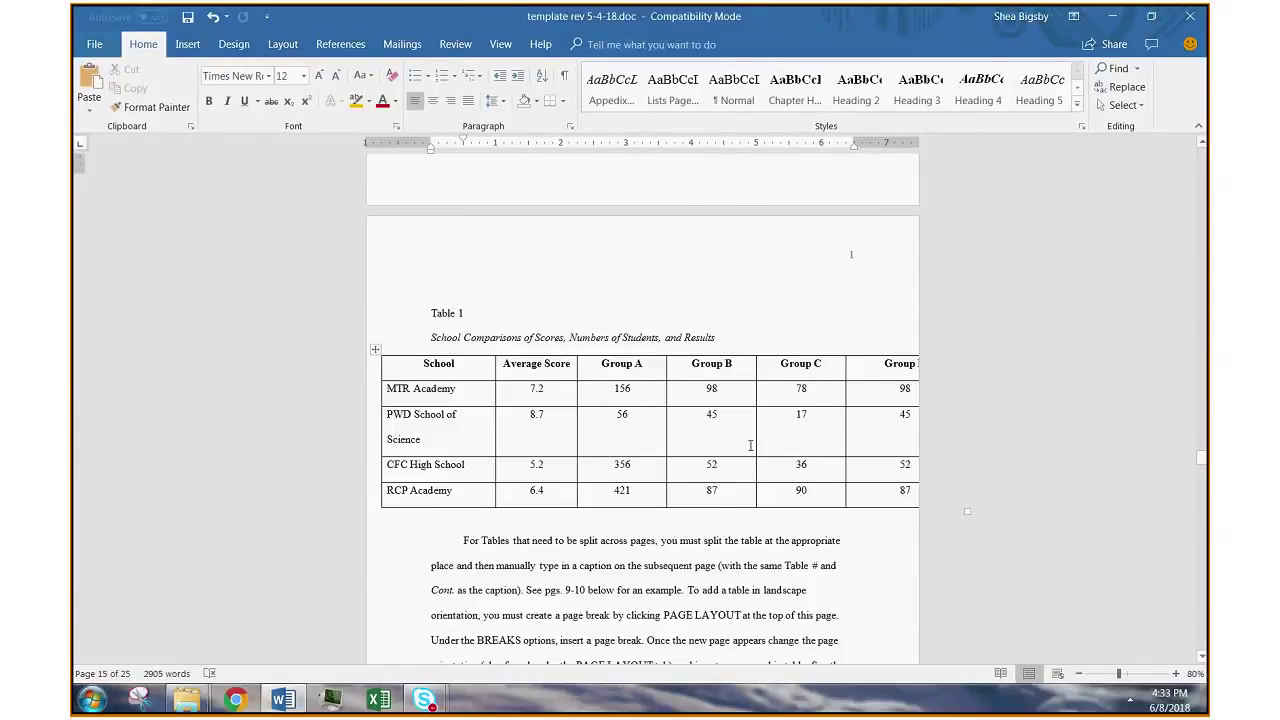
pyautogui.scroll(-3, 749, 445)
pyautogui.scroll(1, 740, 440)
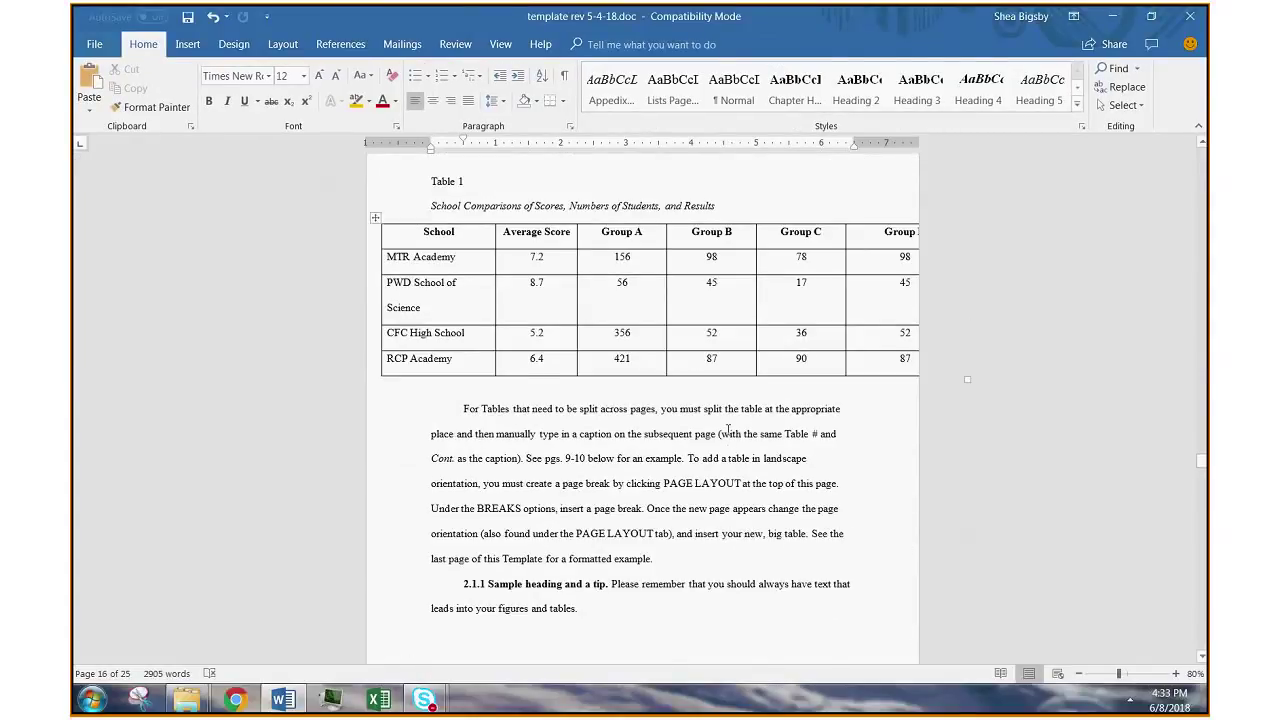
pyautogui.scroll(-6, 726, 433)
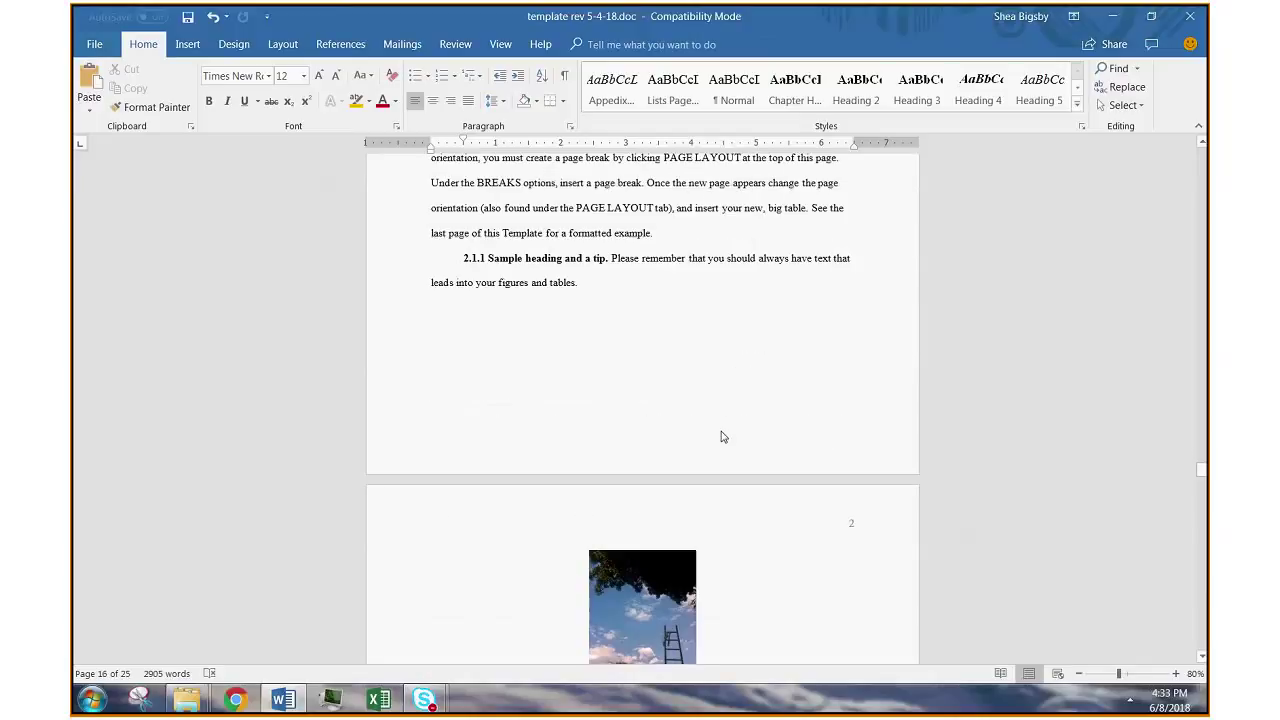
pyautogui.scroll(-3, 723, 437)
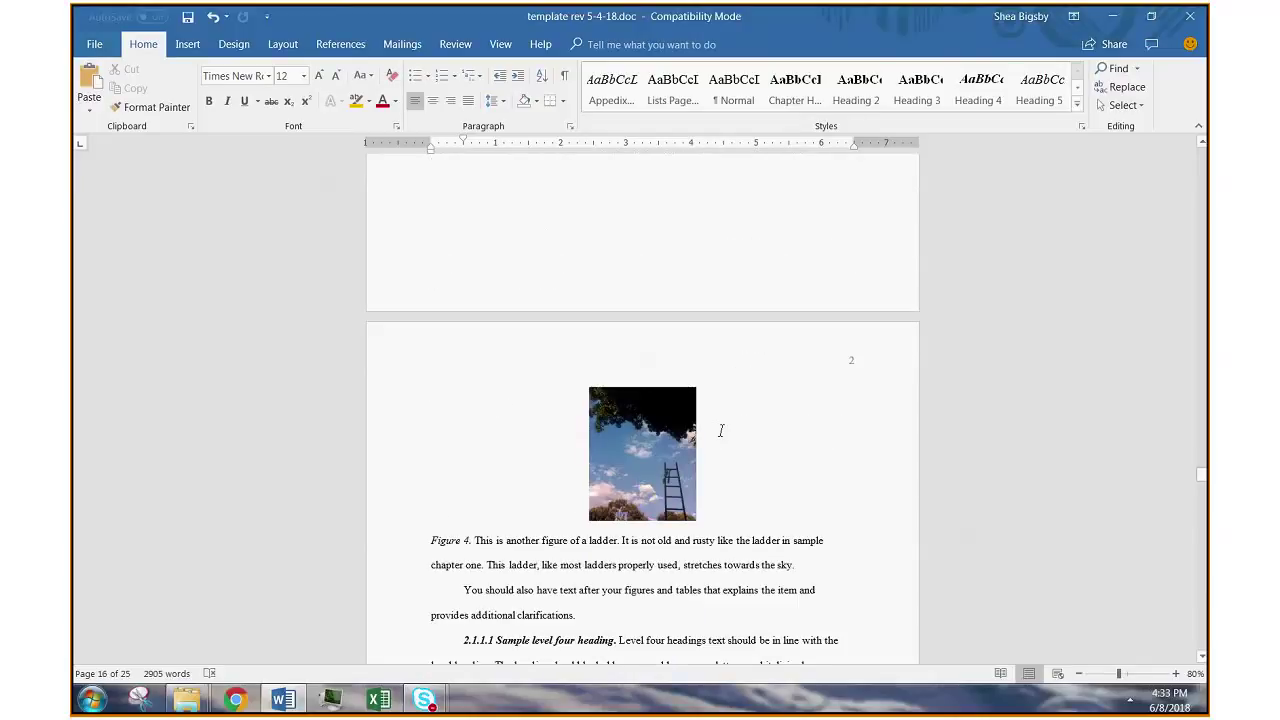
pyautogui.scroll(9, 720, 416)
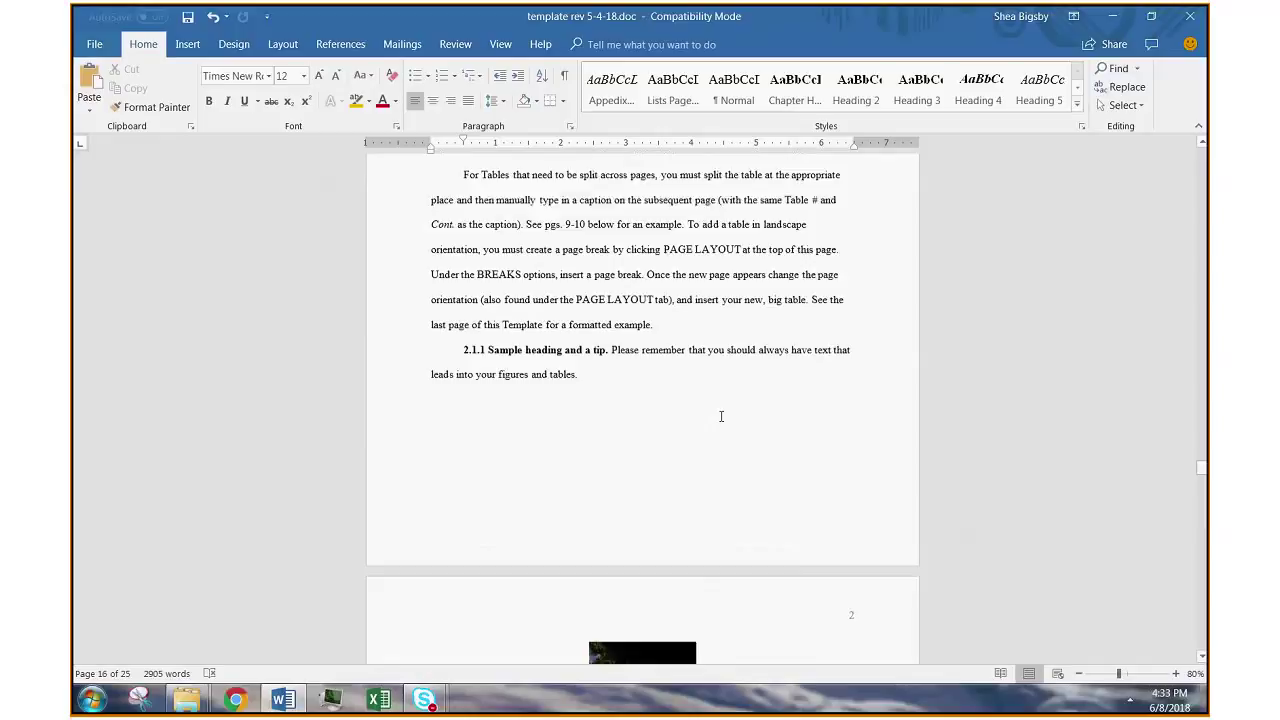
pyautogui.scroll(2, 702, 423)
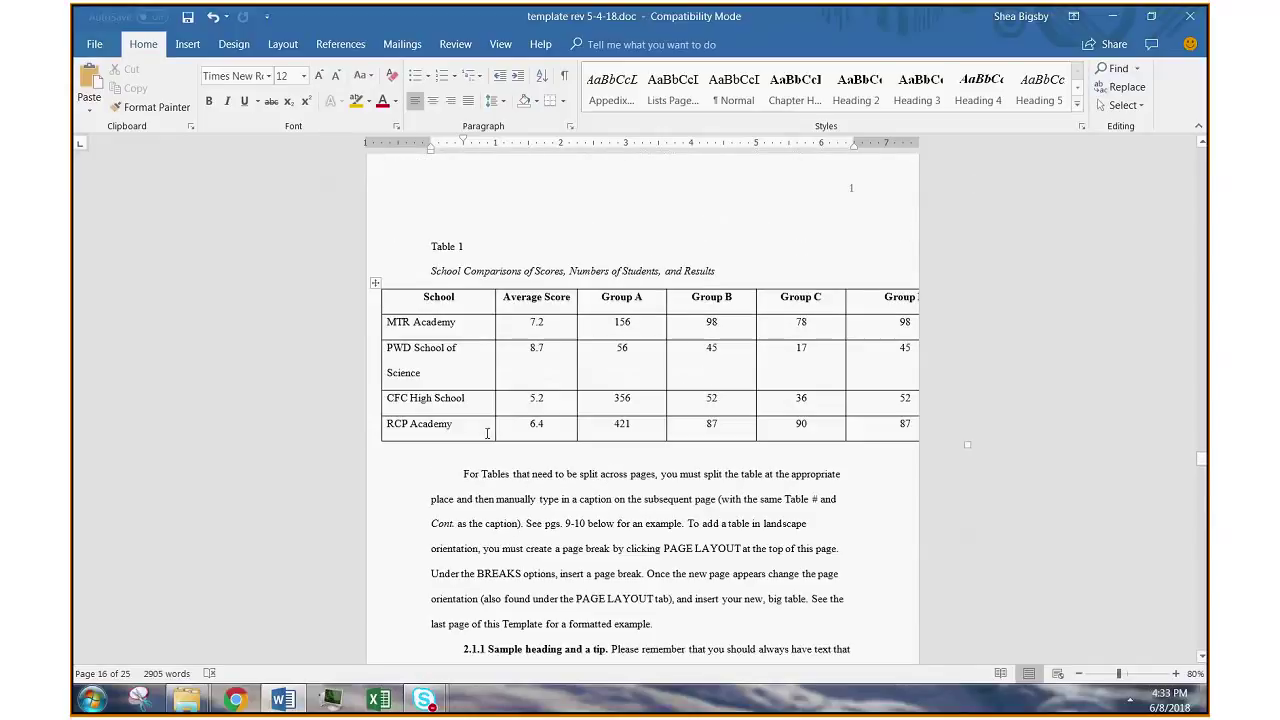
pyautogui.click(457, 474)
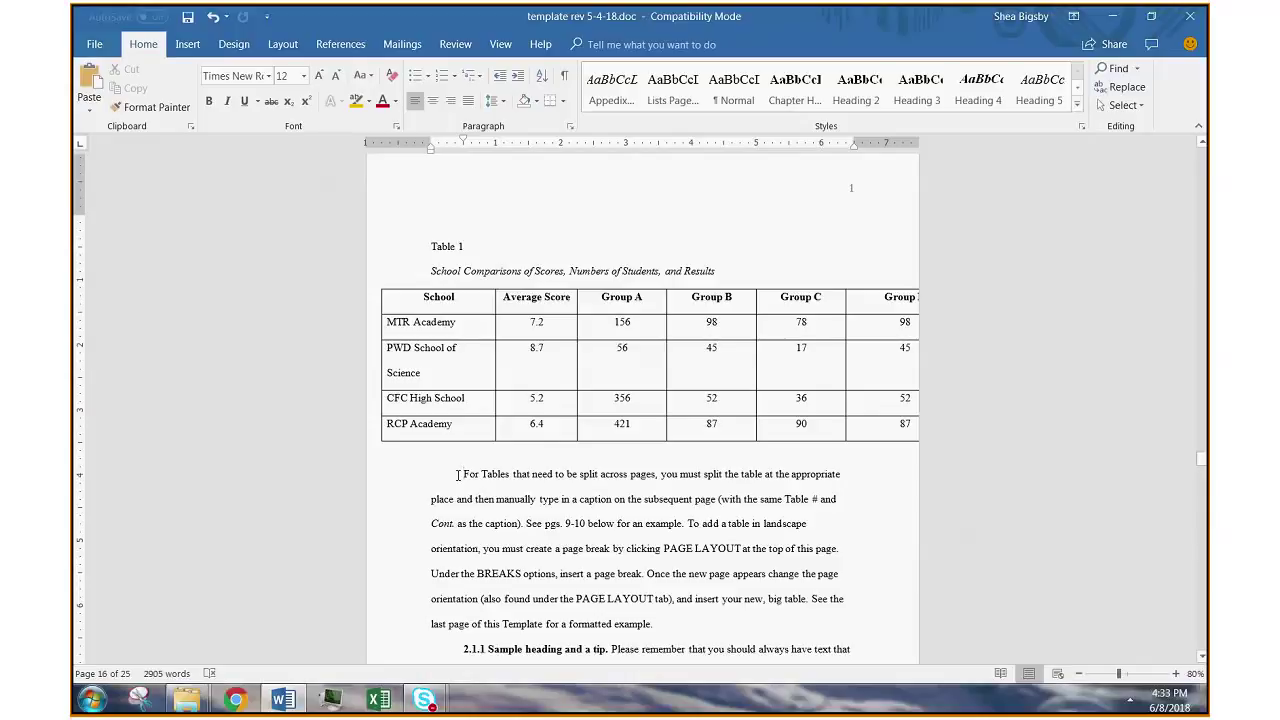
# Add two blank paragraphs so 'For Tables' moves onto the next page
pyautogui.scroll(-1, 457, 474)
pyautogui.scroll(2, 457, 450)
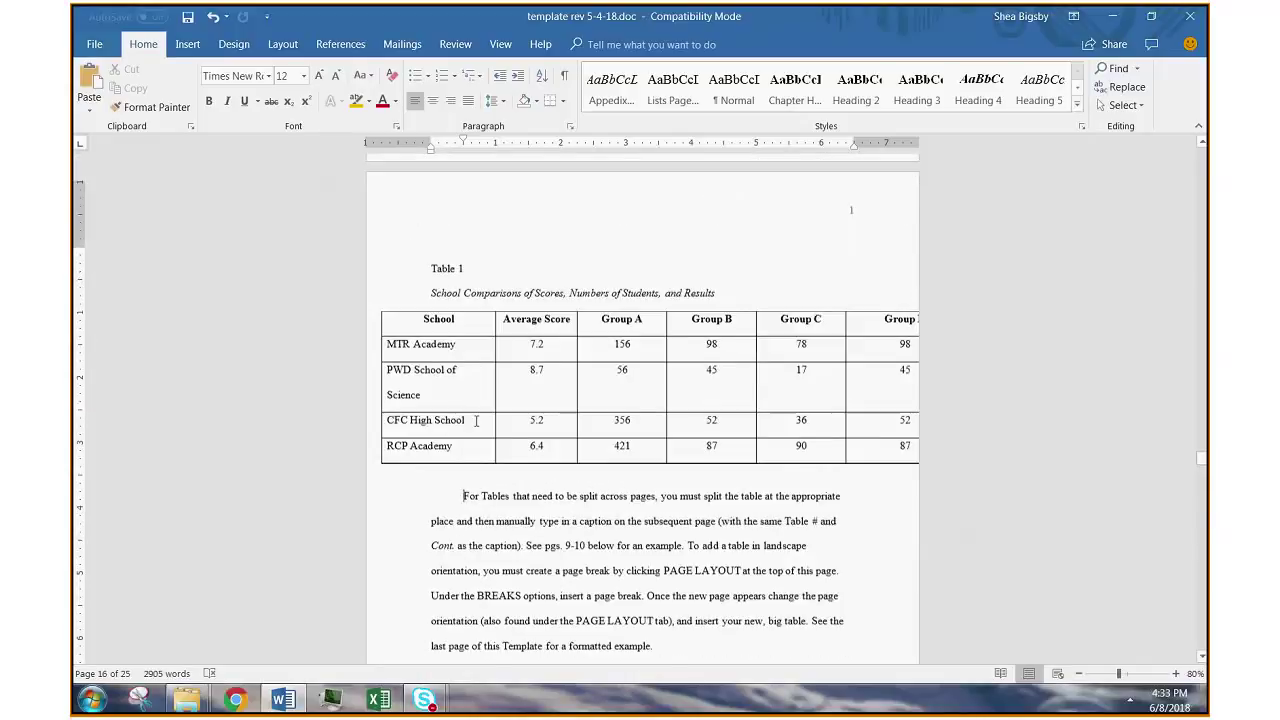
pyautogui.scroll(-1, 489, 389)
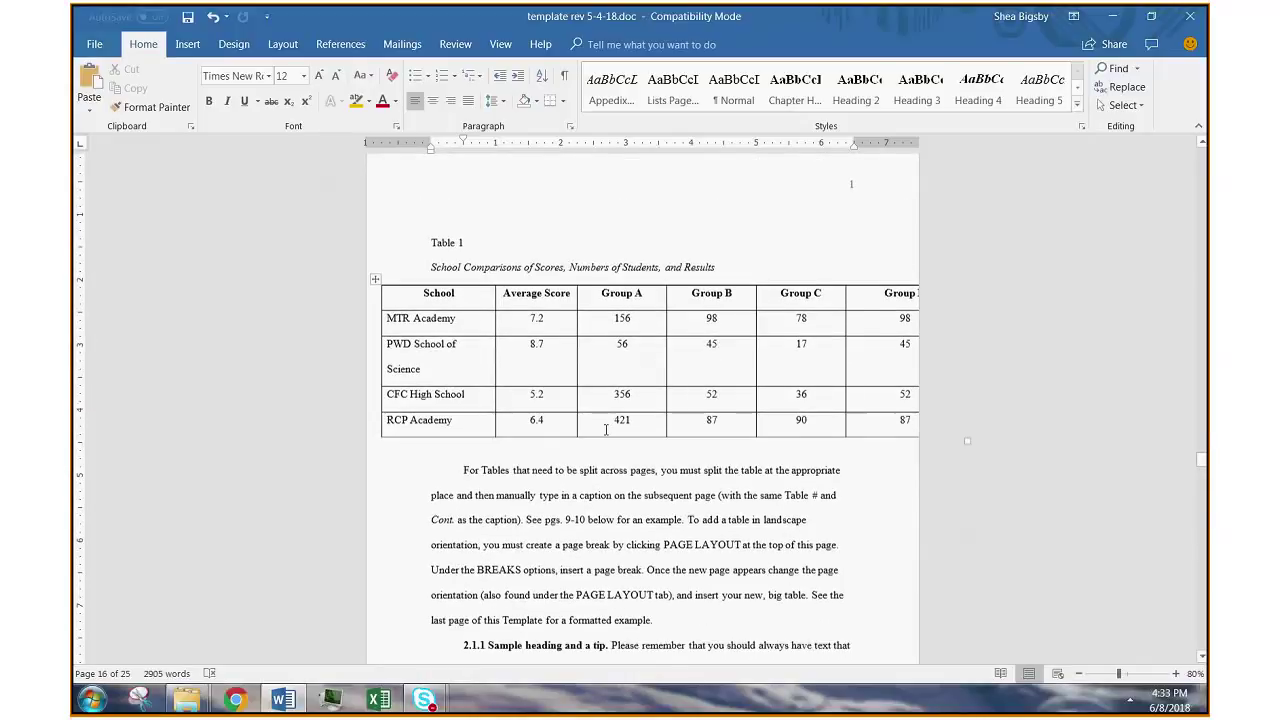
pyautogui.scroll(-3, 489, 389)
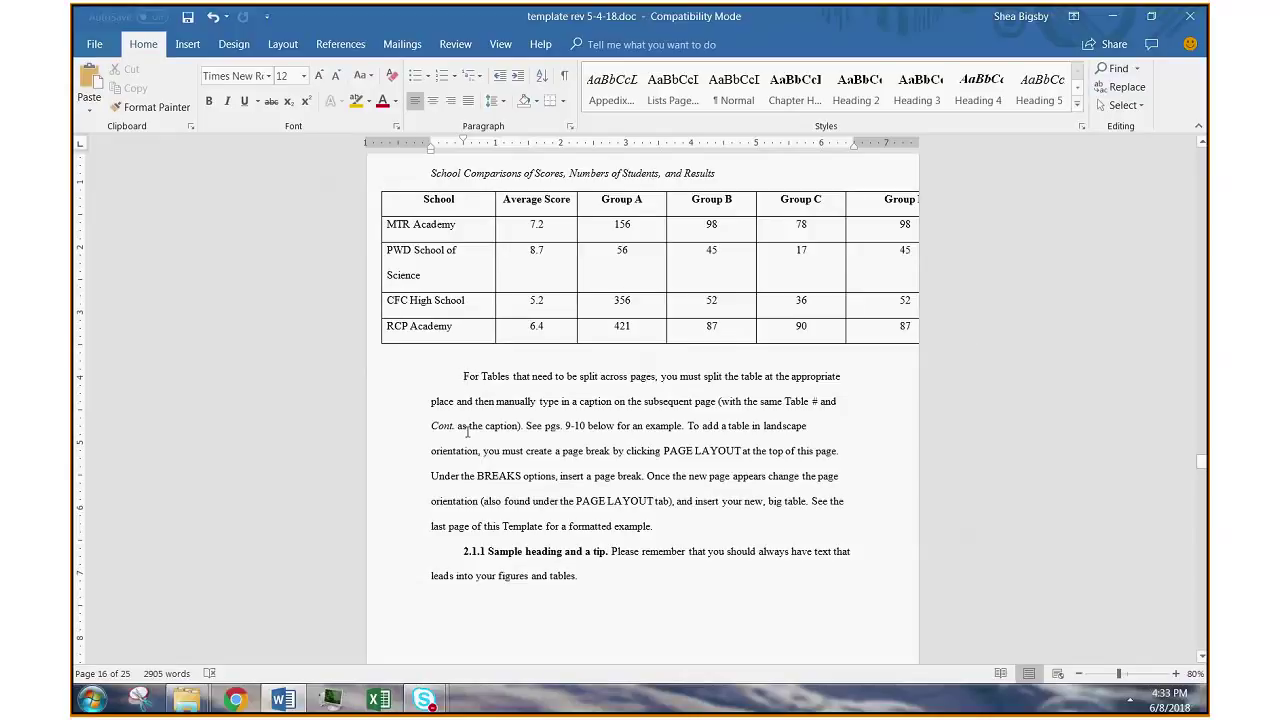
pyautogui.press('Return')
pyautogui.press('Return')
pyautogui.press('Return')
pyautogui.press('Return')
pyautogui.press('Return')
pyautogui.press('Return')
pyautogui.press('Return')
pyautogui.press('Return')
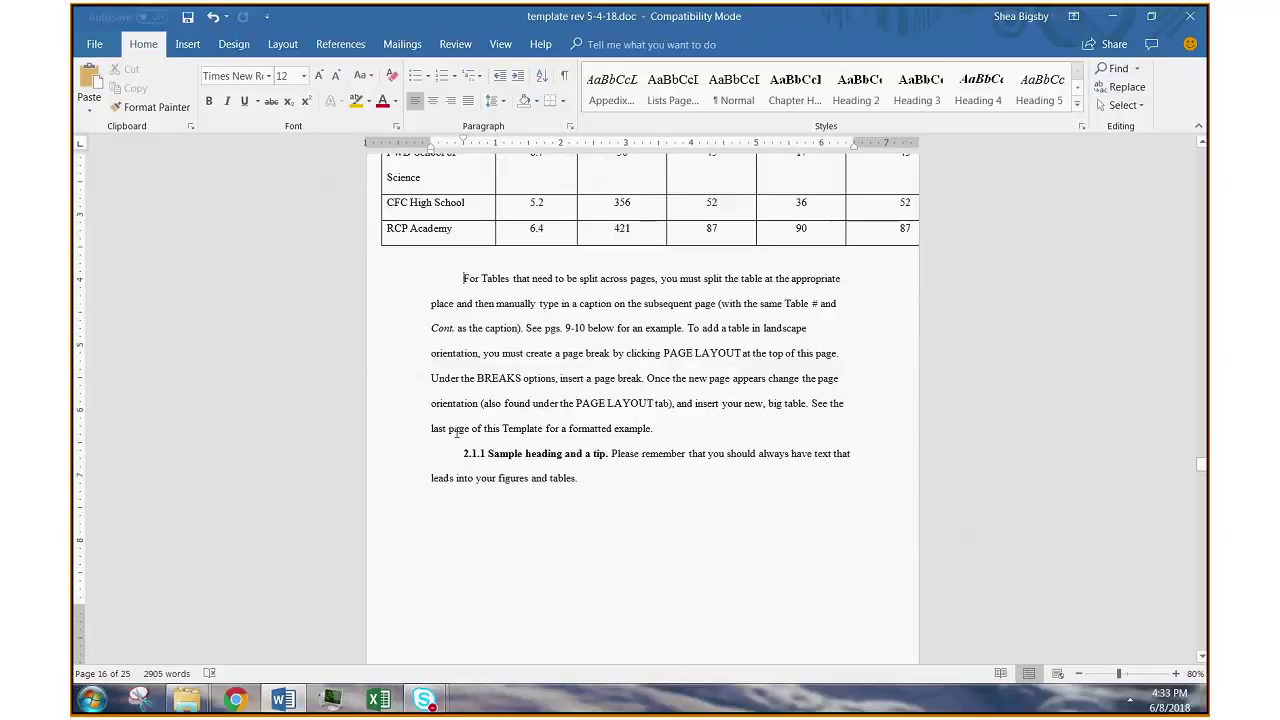
pyautogui.press('Return')
pyautogui.press('Return')
pyautogui.press('Return')
pyautogui.press('Return')
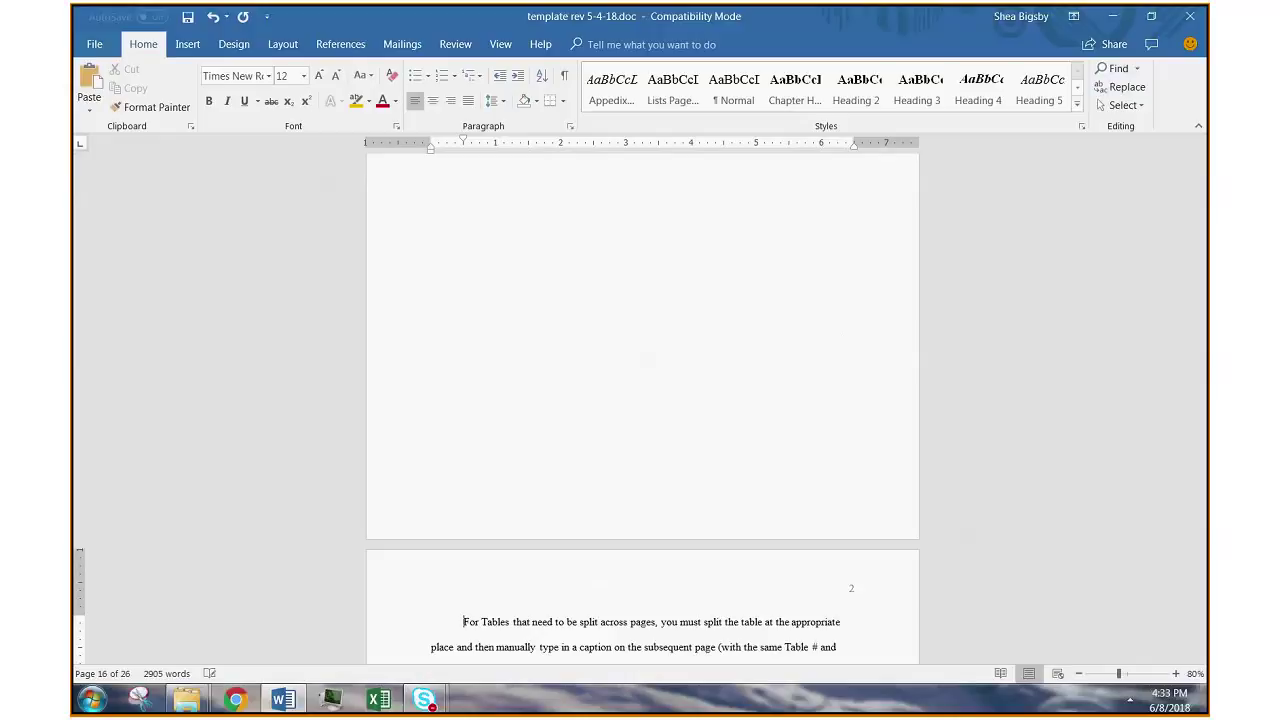
pyautogui.scroll(3, 548, 428)
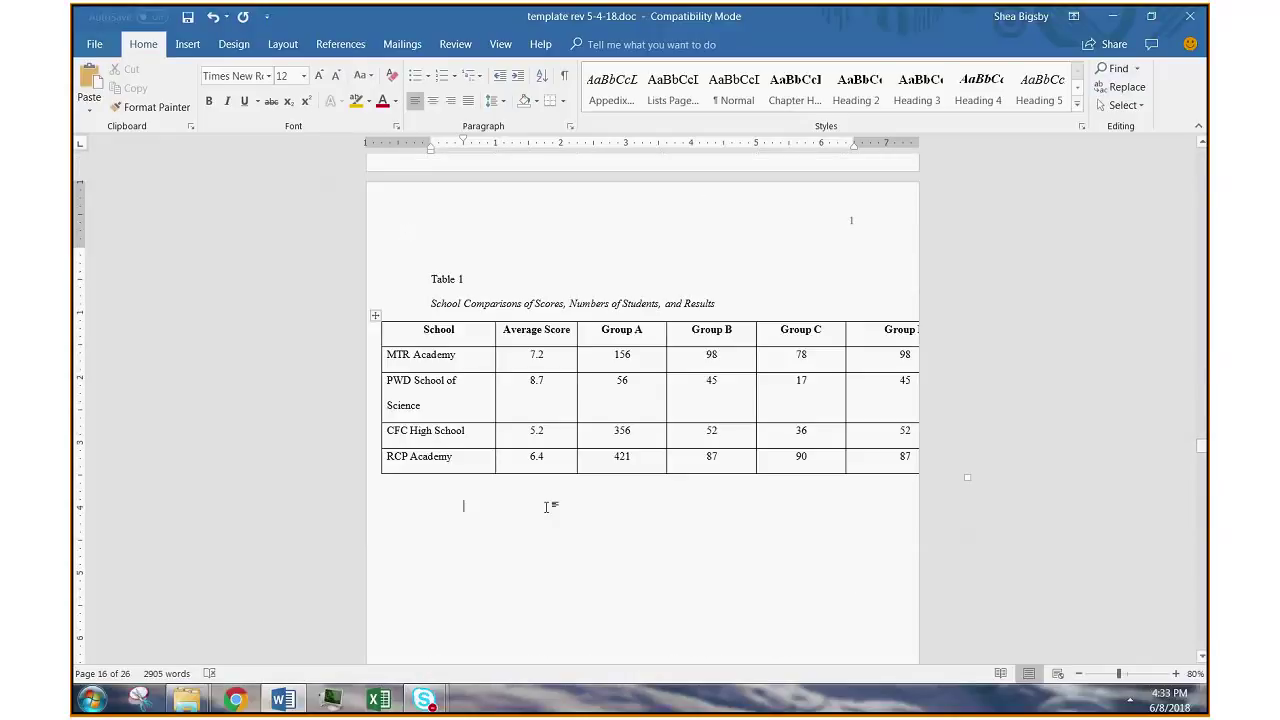
pyautogui.scroll(3, 543, 508)
# Insert a Next Page section break after Table 1 from the Layout tab
pyautogui.click(280, 44)
pyautogui.click(272, 69)
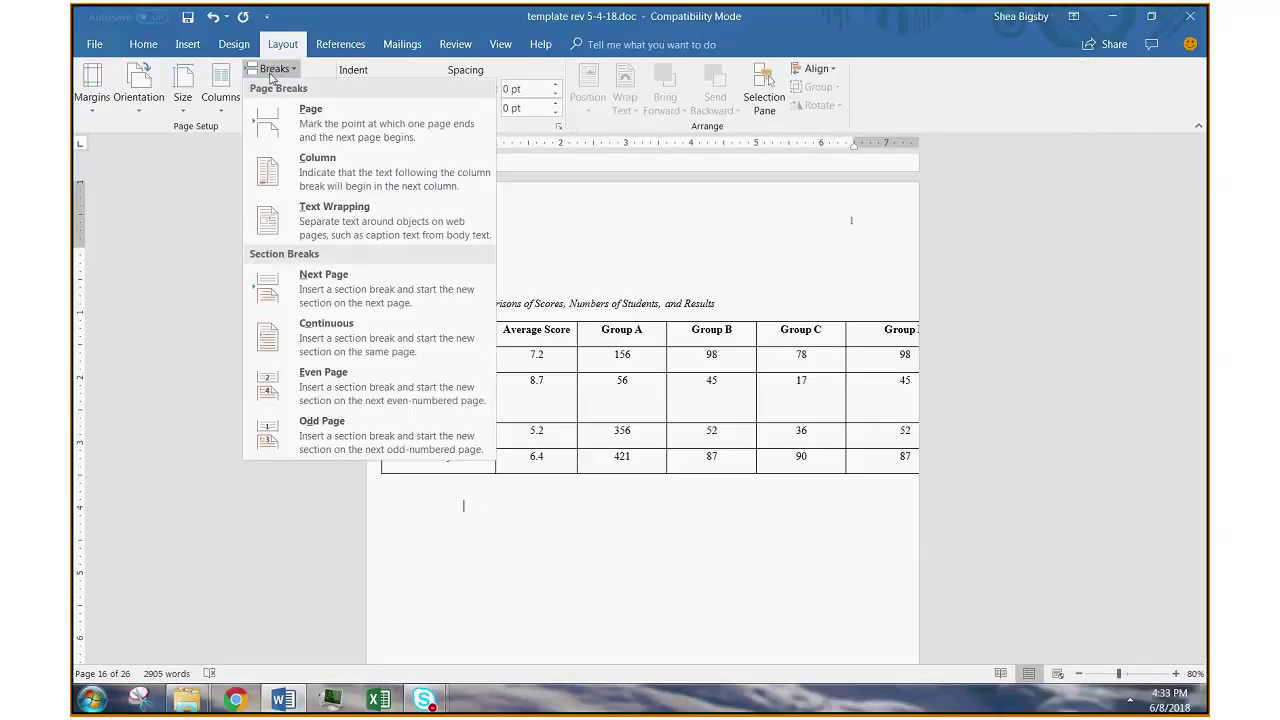
pyautogui.click(353, 292)
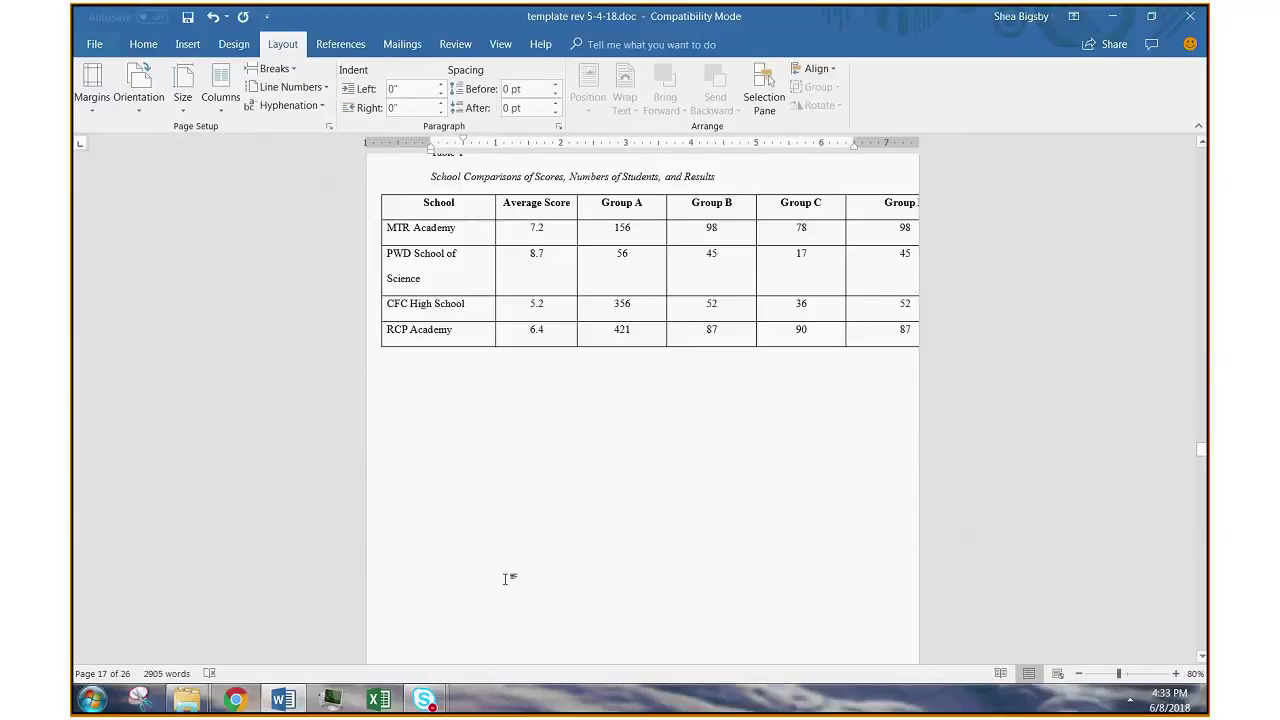
# Check the footers' section labels, confirming Section 5 starts at 'For Tables', then close them
pyautogui.scroll(3, 469, 351)
pyautogui.doubleClick(474, 349)
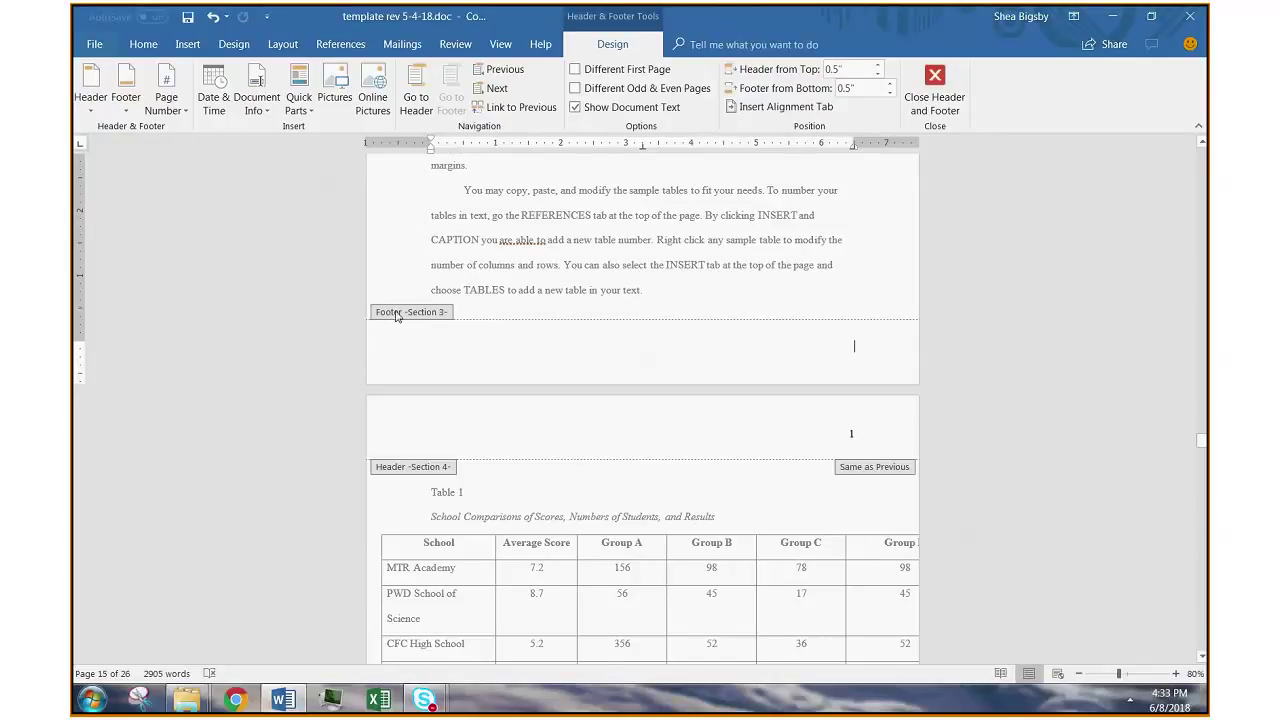
pyautogui.scroll(-3, 538, 262)
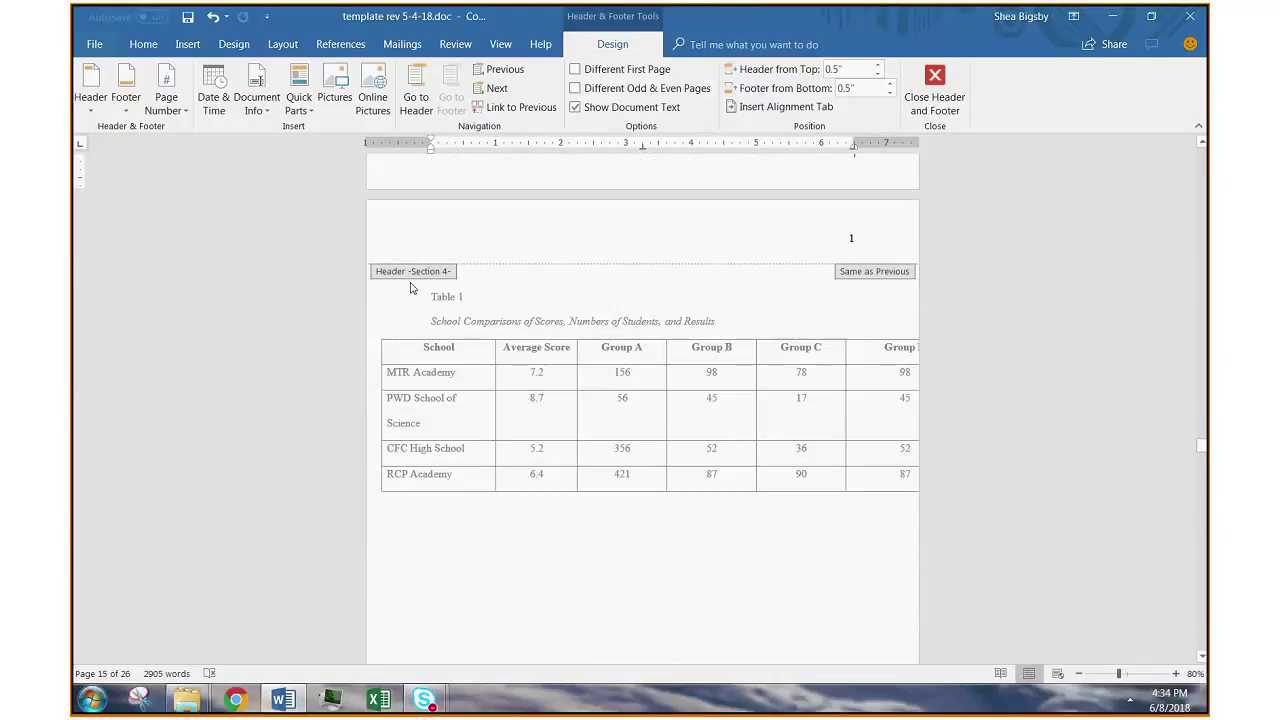
pyautogui.scroll(-12, 540, 343)
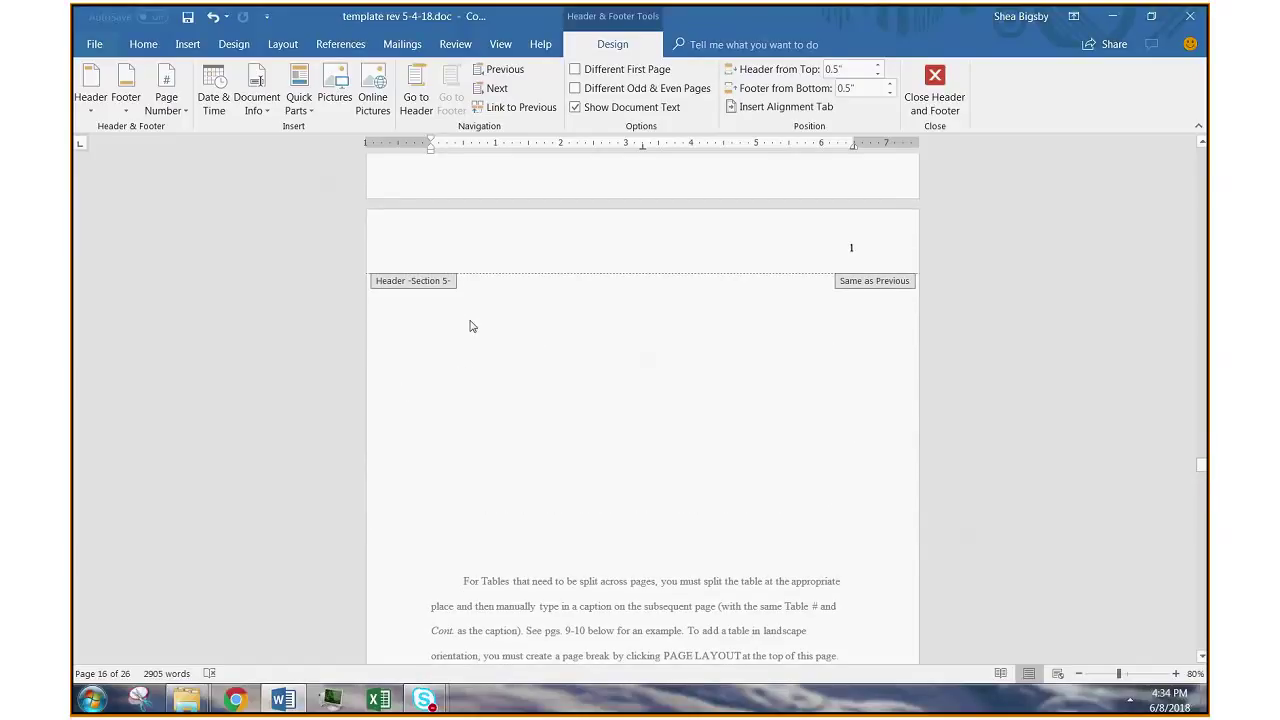
pyautogui.click(940, 103)
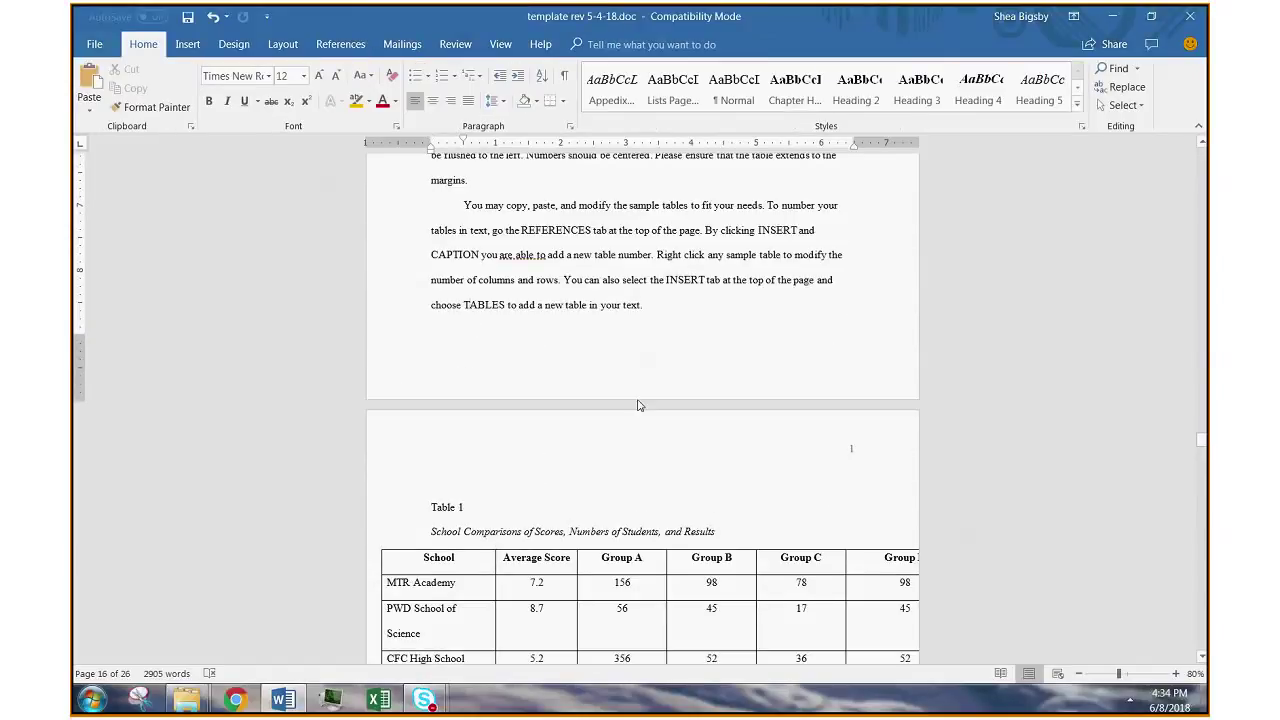
# Set the Table 1 page to Landscape so all six columns fit
pyautogui.scroll(-2, 635, 410)
pyautogui.scroll(3, 629, 414)
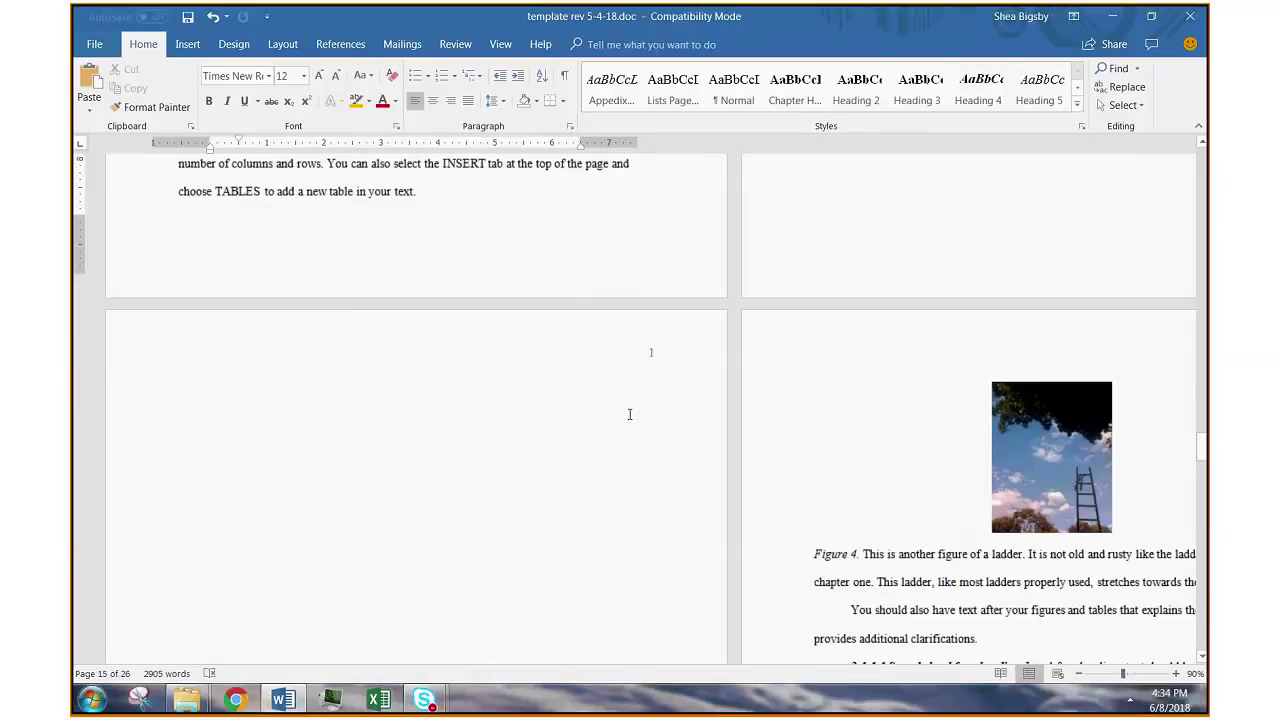
pyautogui.click(570, 316)
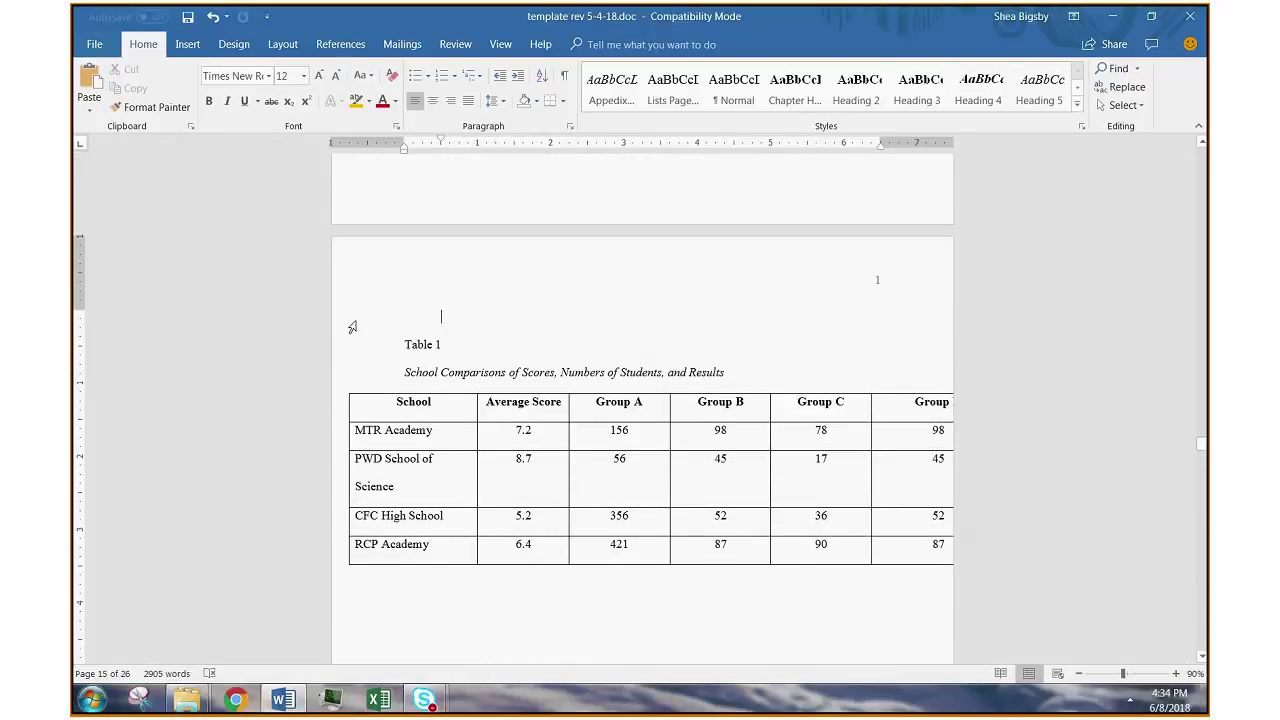
pyautogui.click(234, 45)
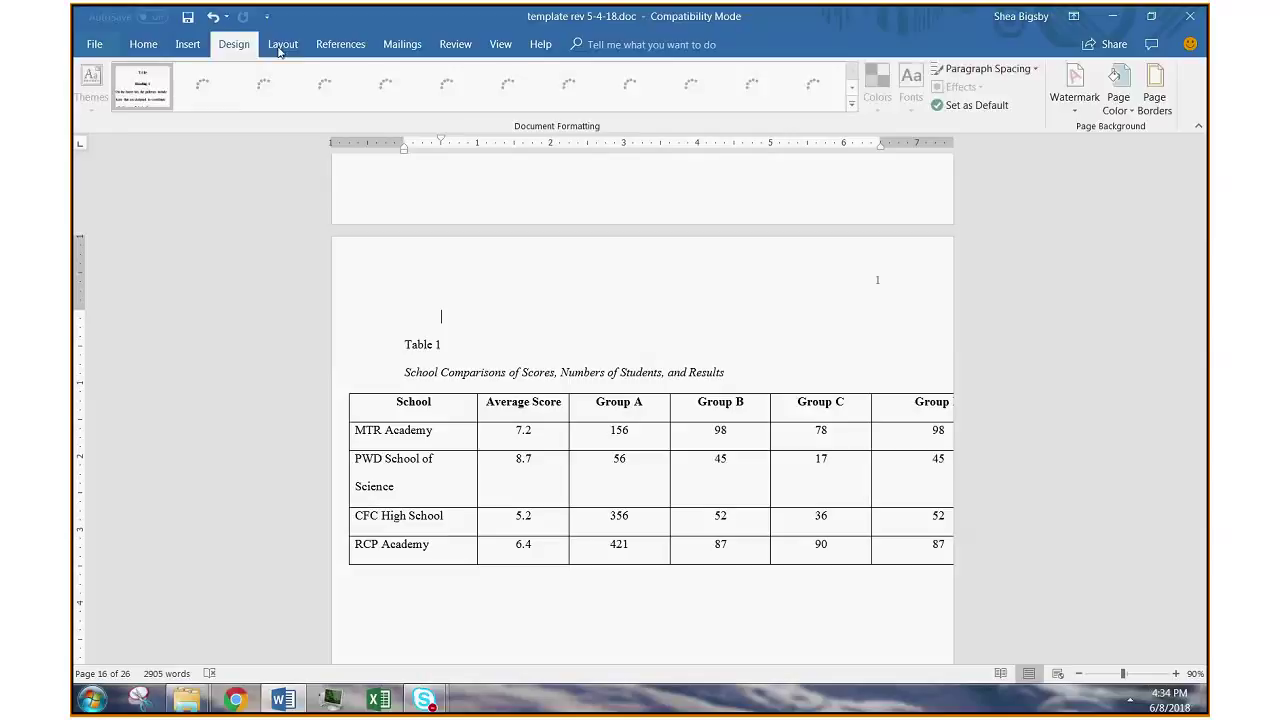
pyautogui.click(281, 48)
pyautogui.click(132, 100)
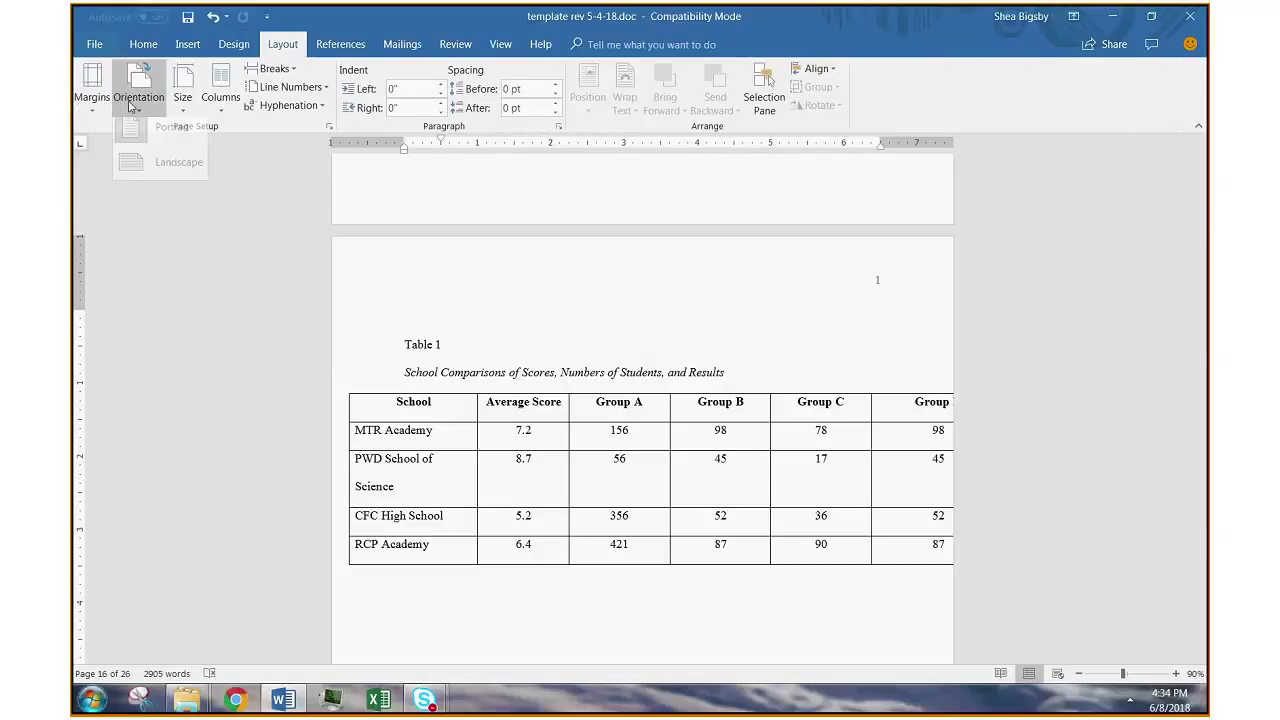
pyautogui.click(150, 164)
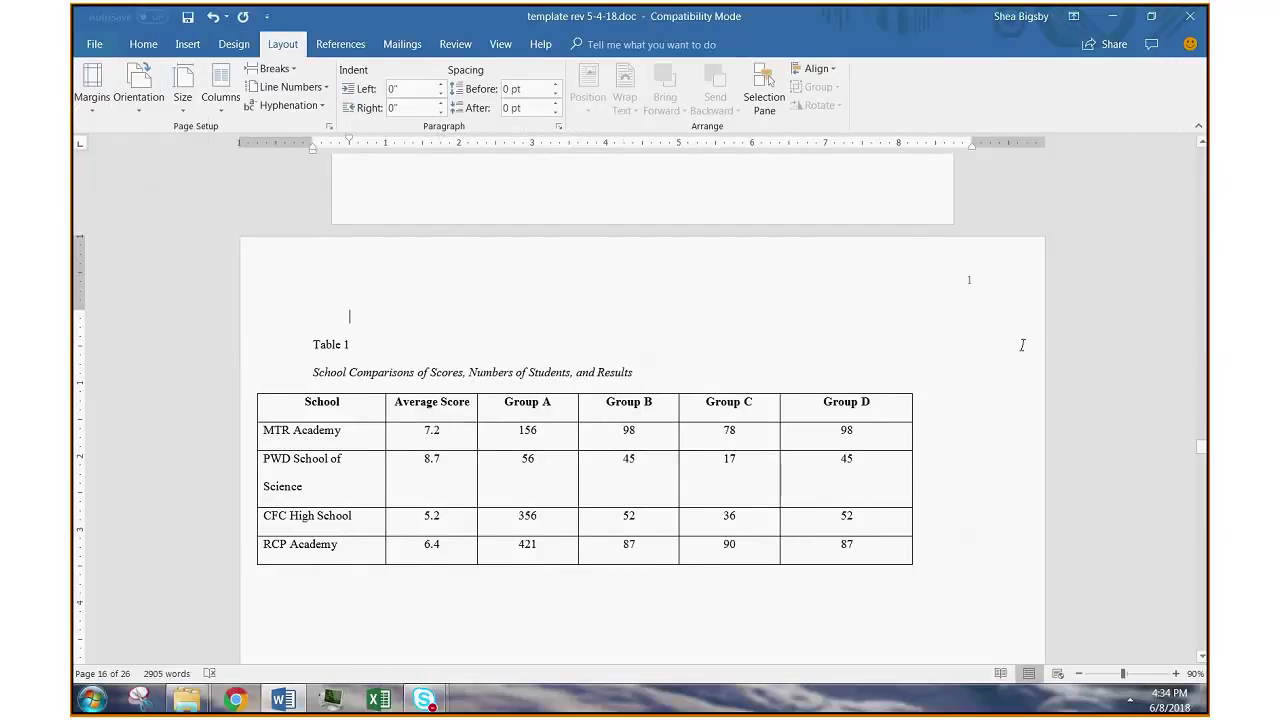
pyautogui.scroll(-2, 358, 358)
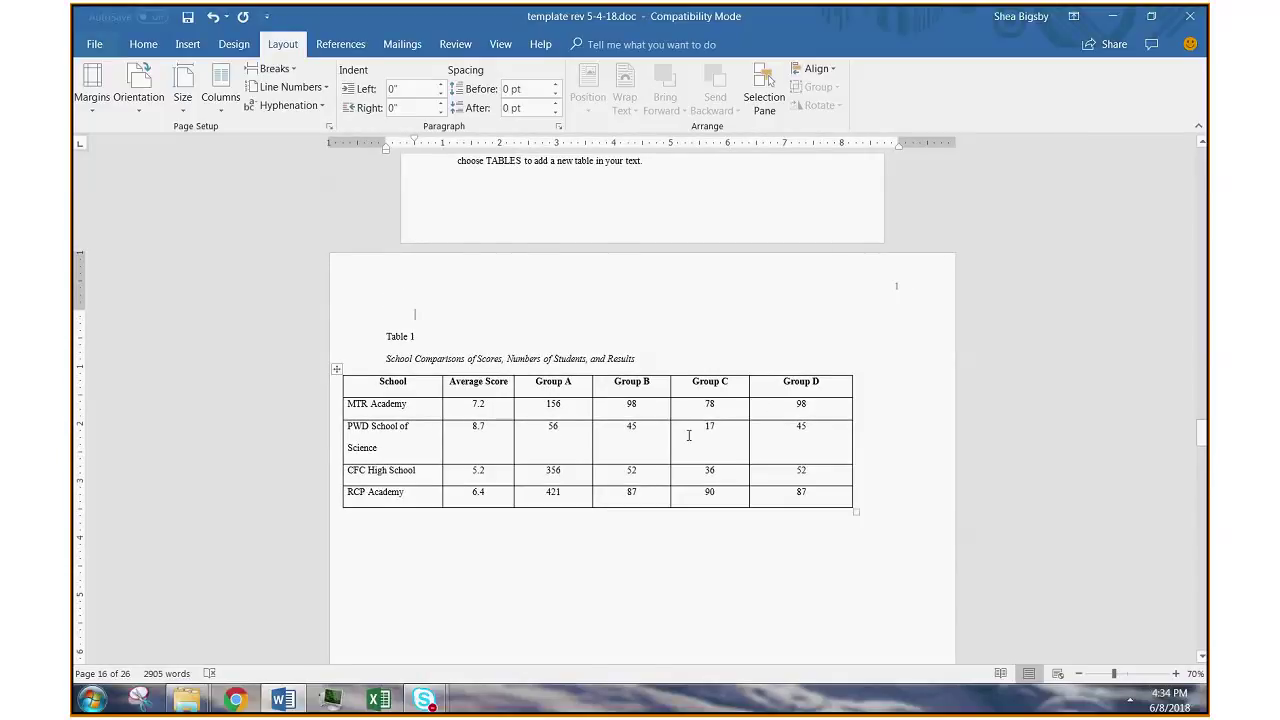
pyautogui.scroll(-1, 688, 435)
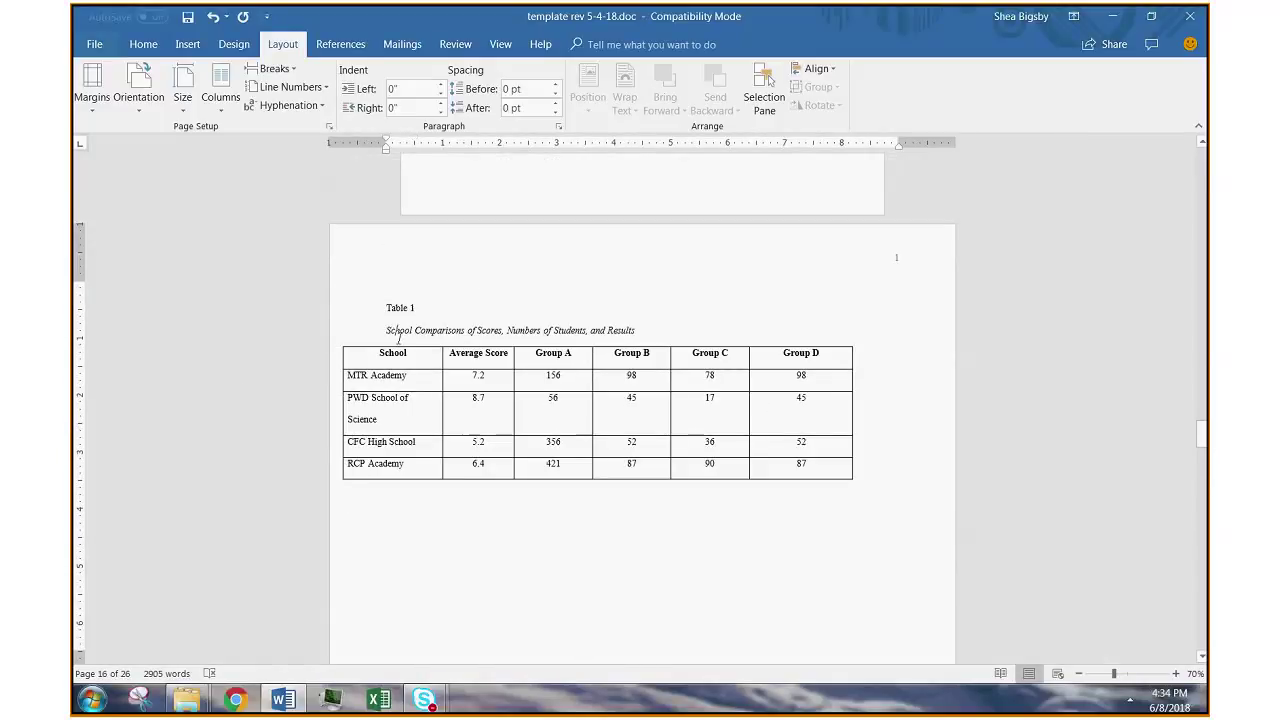
pyautogui.scroll(-5, 723, 400)
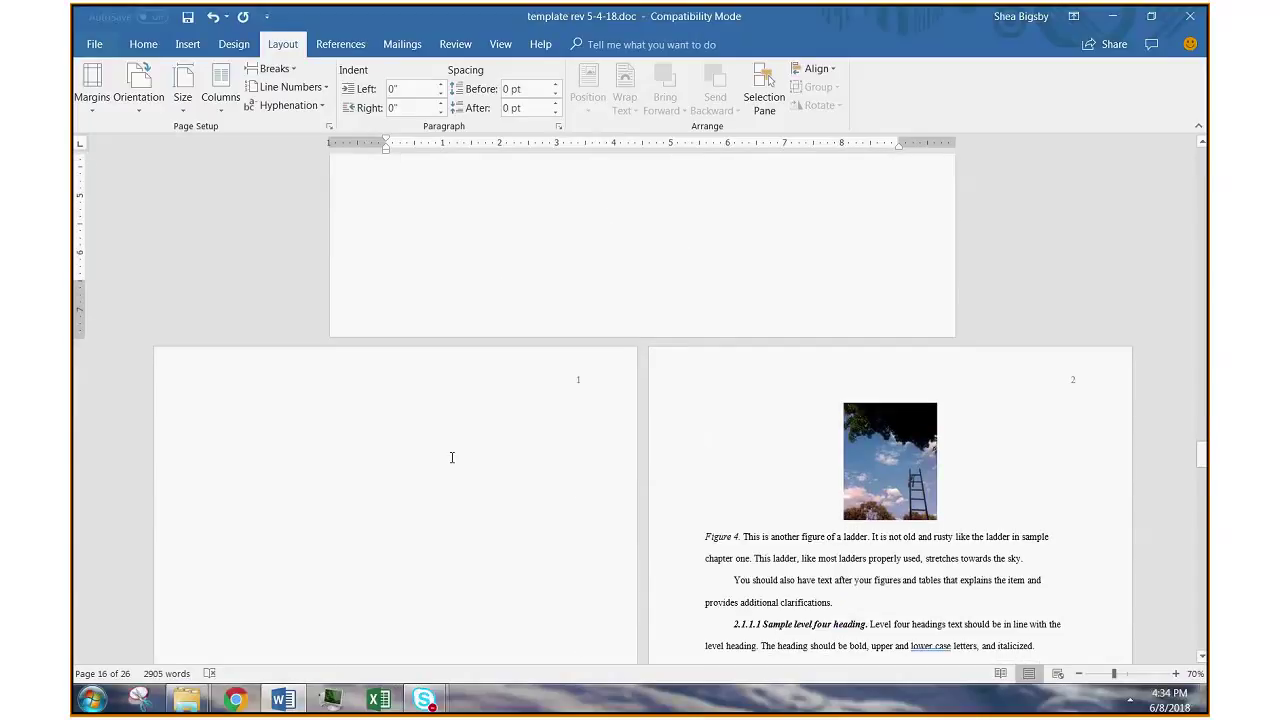
pyautogui.scroll(5, 455, 465)
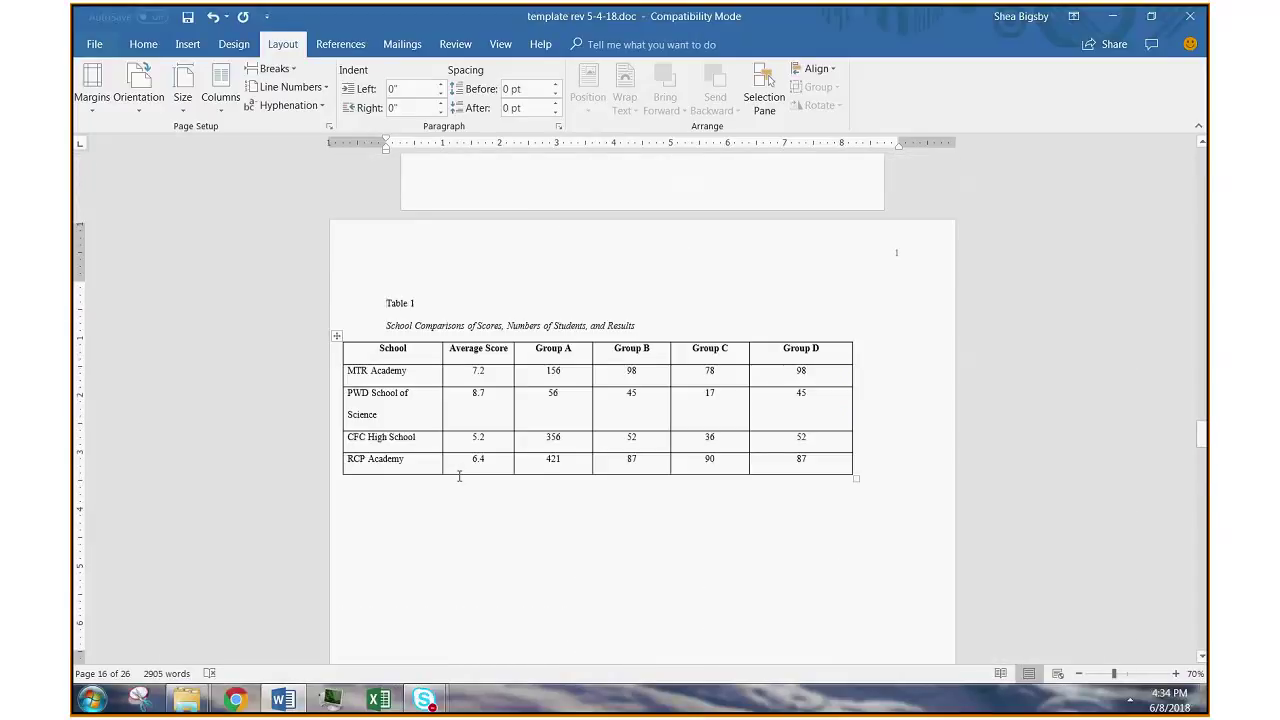
pyautogui.scroll(2, 909, 399)
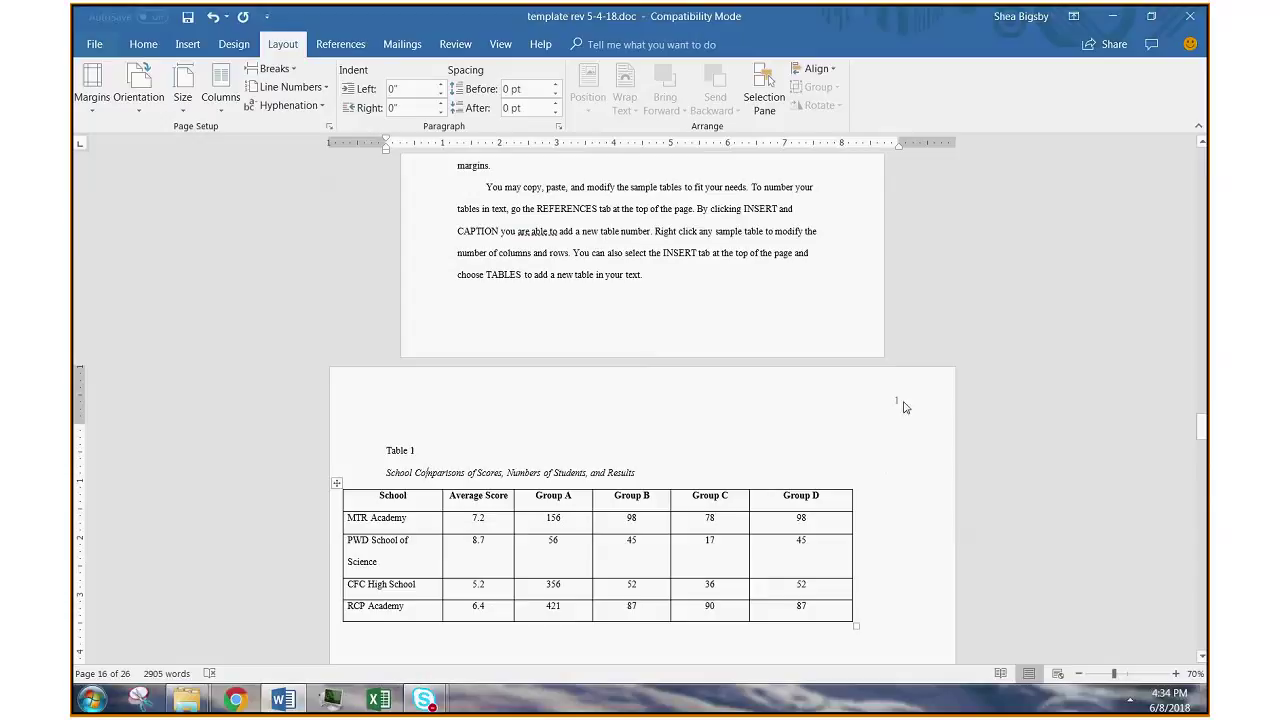
# Set Section 4's page numbers to continue from the previous section, making the table page 6
pyautogui.click(898, 406)
pyautogui.doubleClick(898, 406)
pyautogui.click(1185, 95)
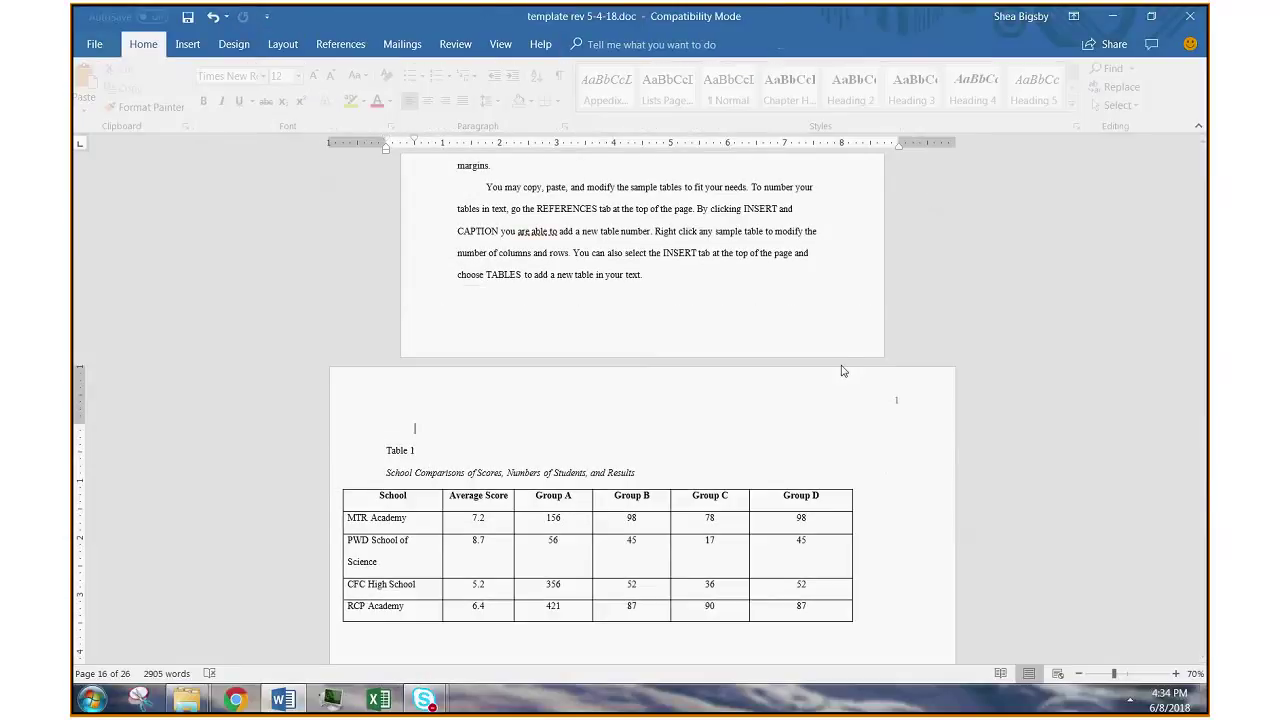
pyautogui.doubleClick(895, 401)
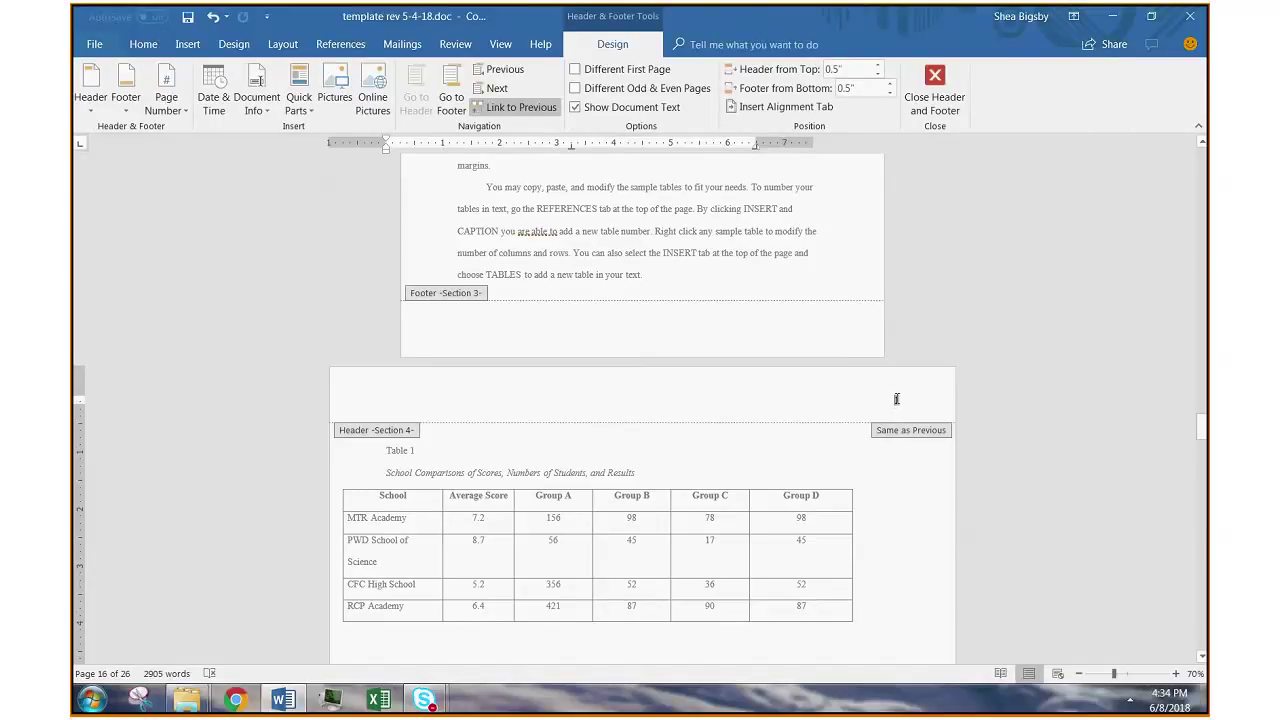
pyautogui.rightClick(896, 399)
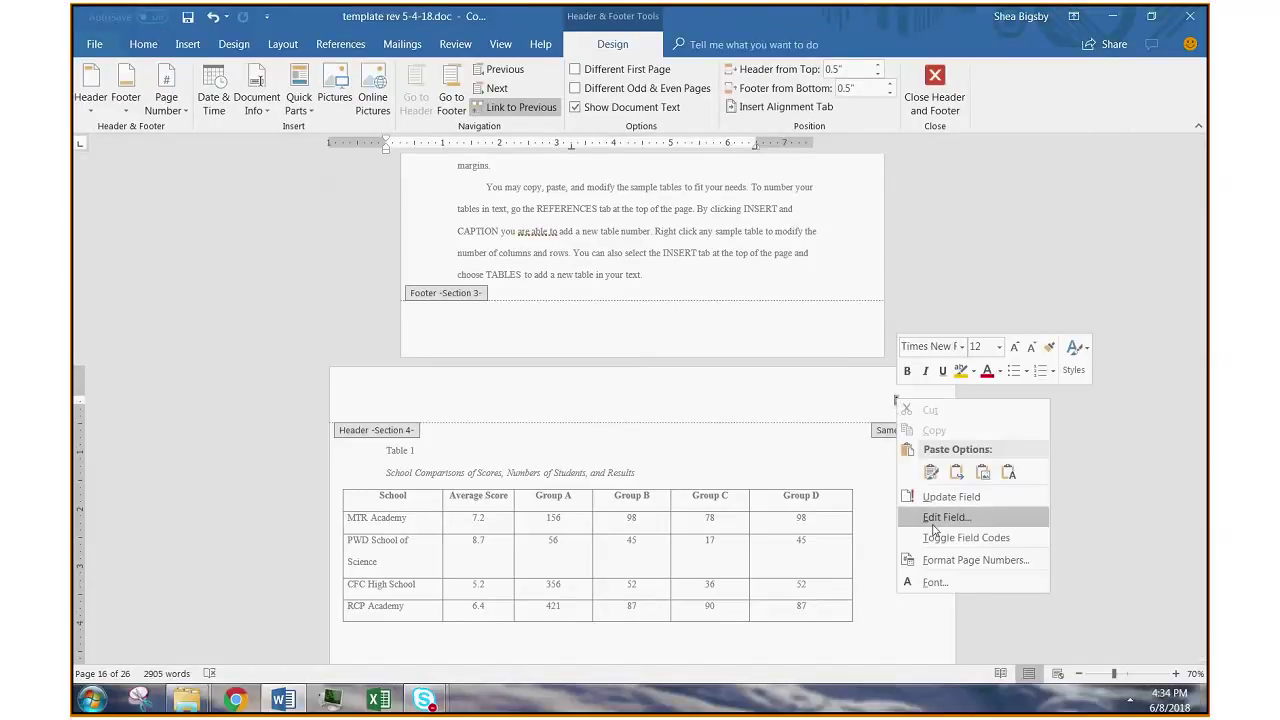
pyautogui.click(1005, 568)
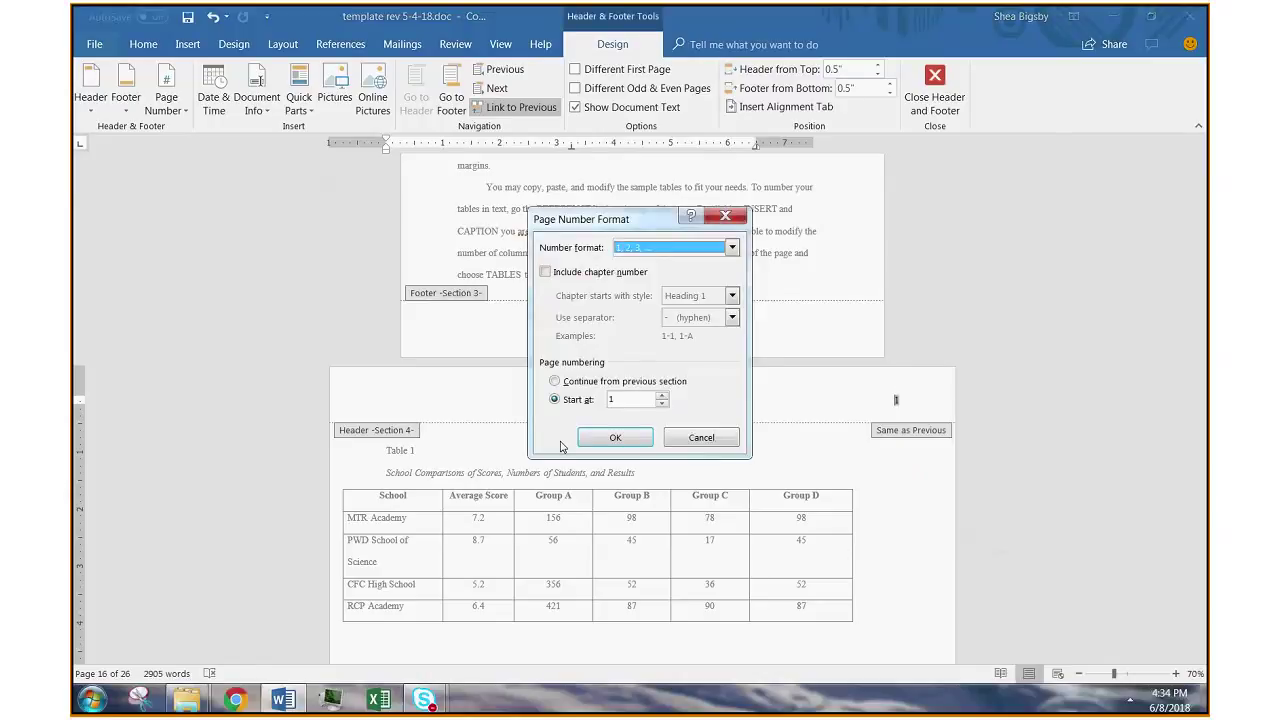
pyautogui.click(555, 381)
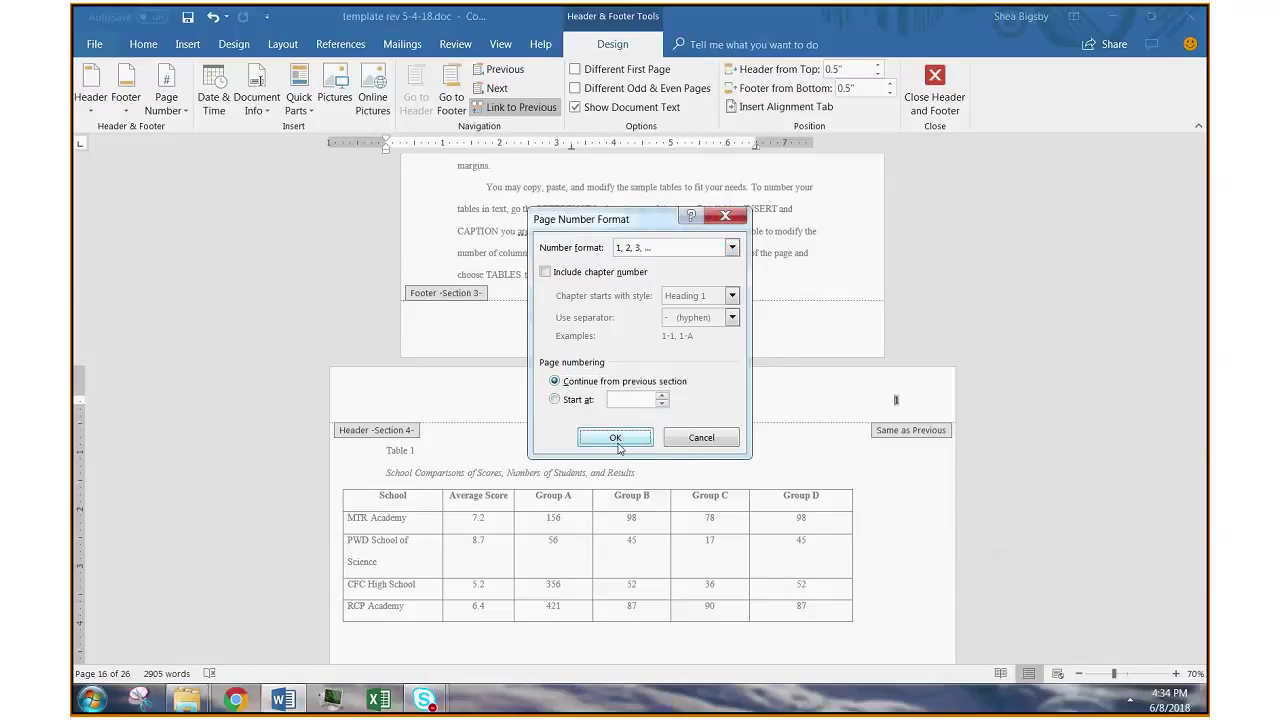
pyautogui.click(615, 437)
pyautogui.doubleClick(915, 375)
pyautogui.scroll(10, 745, 530)
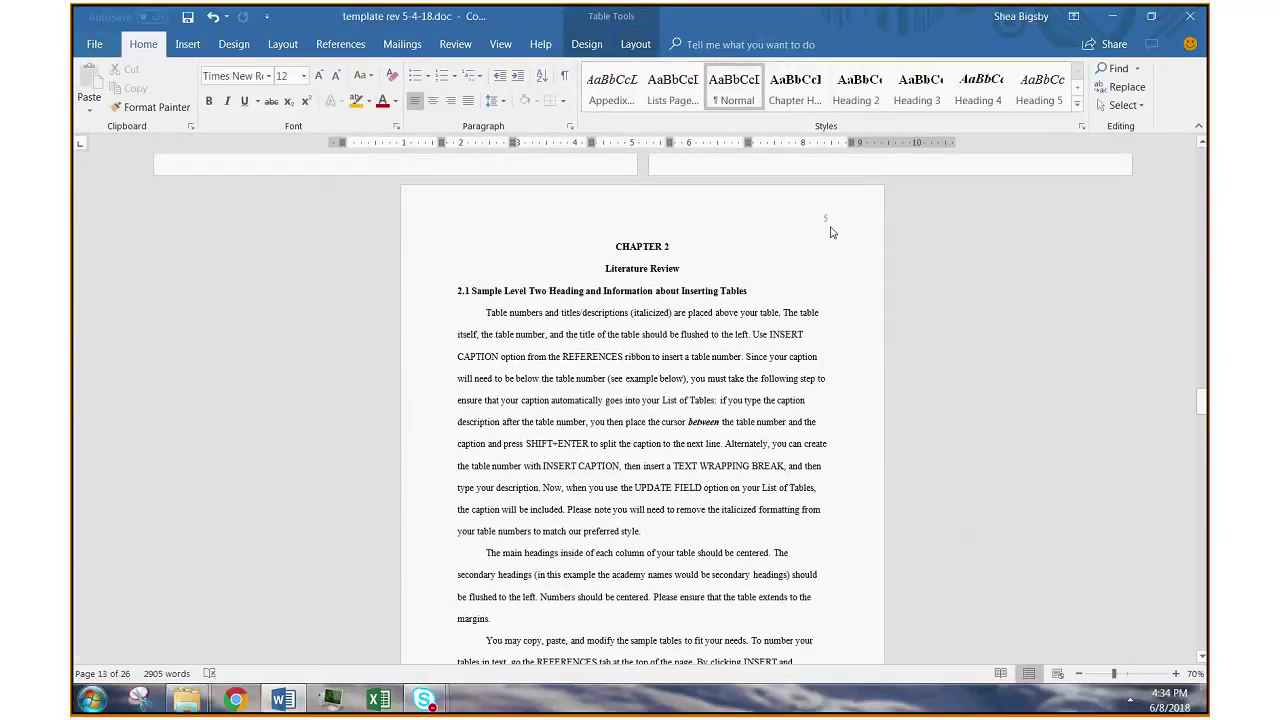
# Set Section 5's page numbers to continue from the previous section, numbering pages 7 and 8
pyautogui.scroll(-3, 846, 345)
pyautogui.scroll(-10, 846, 345)
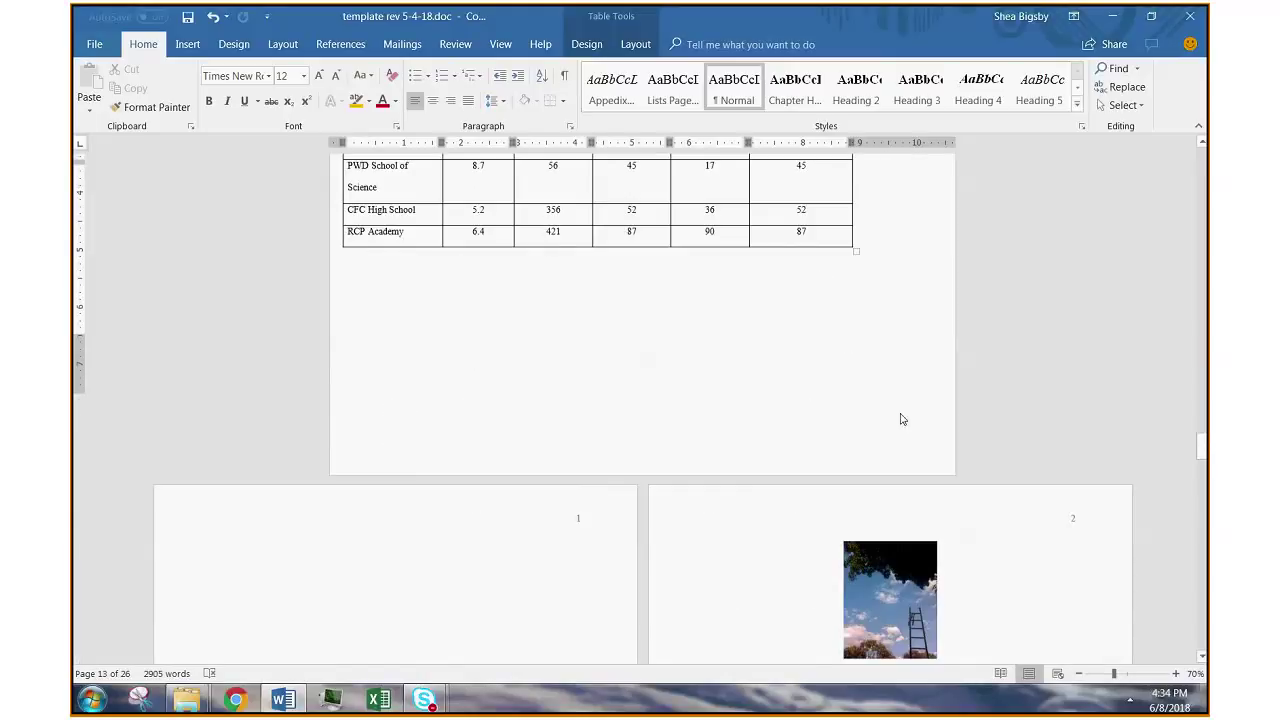
pyautogui.scroll(-2, 900, 417)
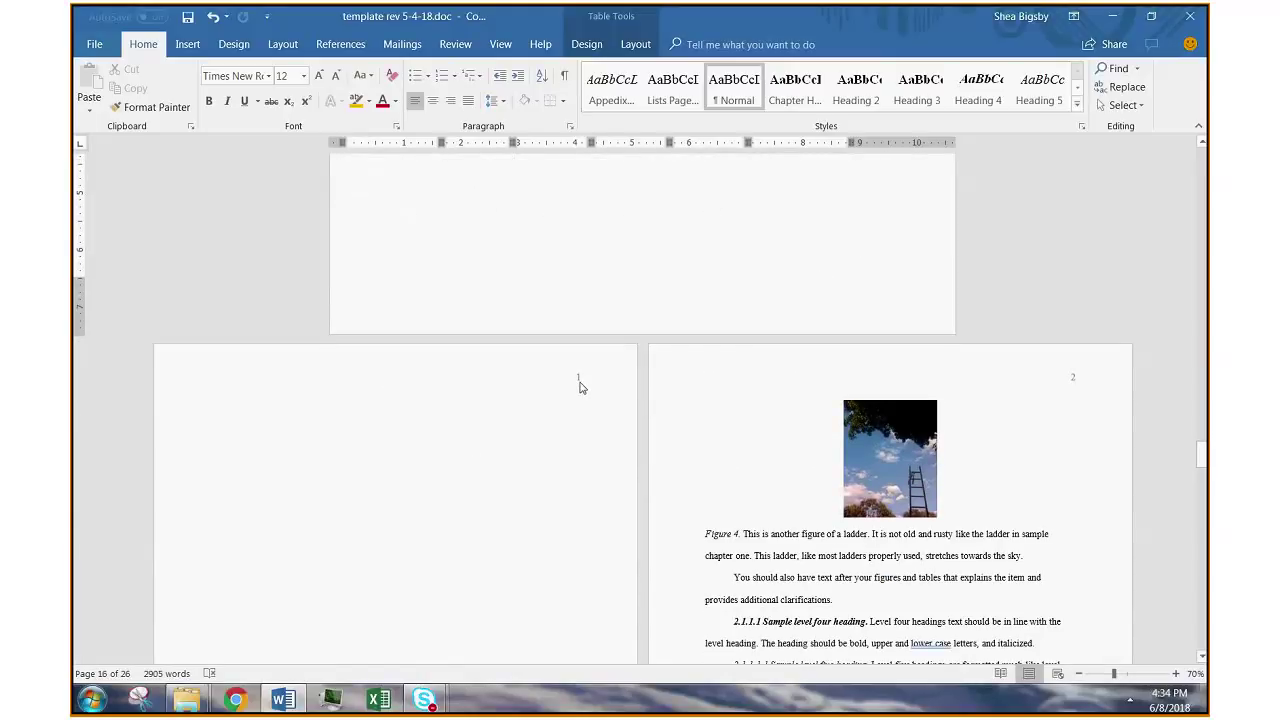
pyautogui.doubleClick(580, 387)
pyautogui.rightClick(578, 379)
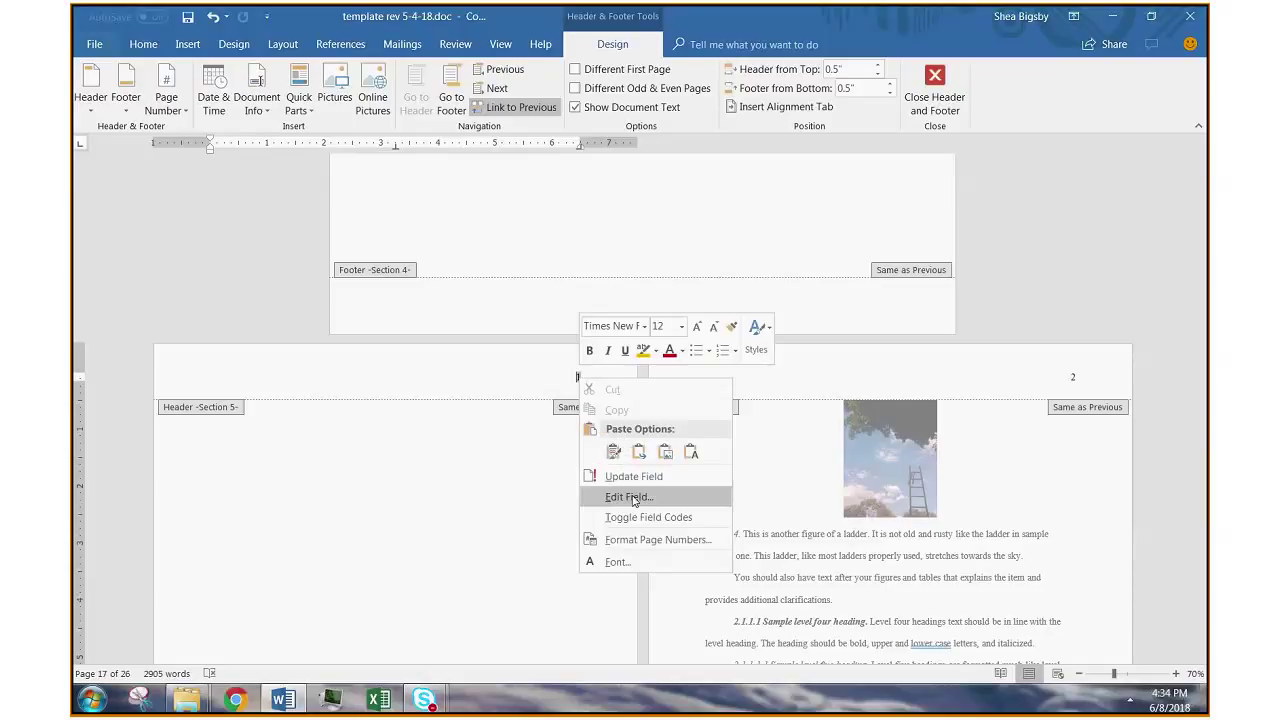
pyautogui.click(641, 540)
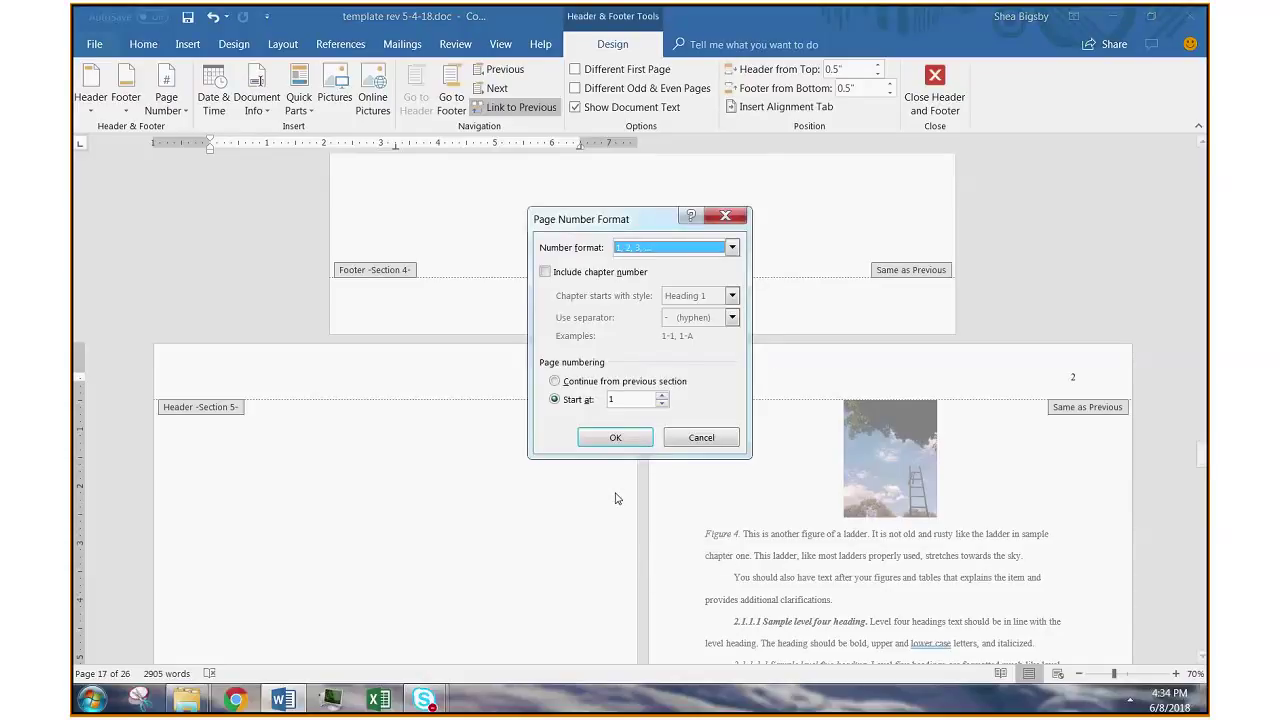
pyautogui.click(575, 386)
pyautogui.click(615, 437)
# Leave header and footer editing and confirm the landscape table page is numbered 6
pyautogui.press('Escape')
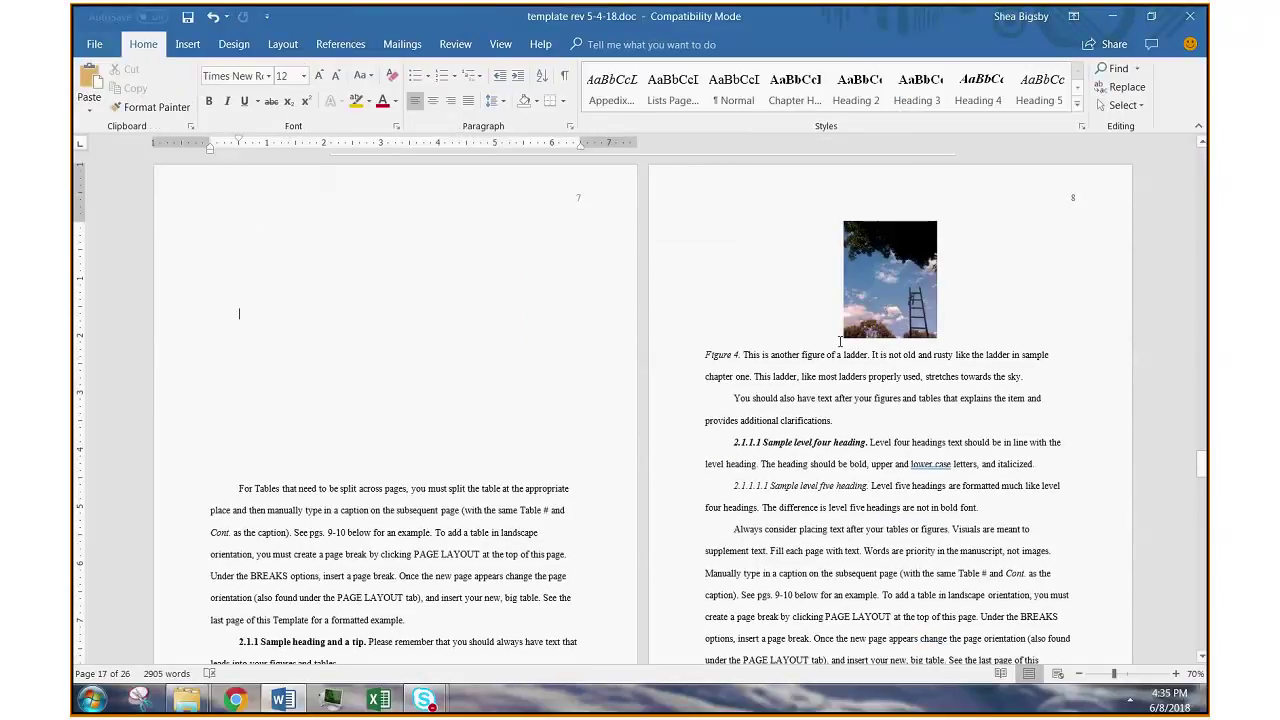
pyautogui.scroll(10, 811, 411)
pyautogui.scroll(-3, 811, 411)
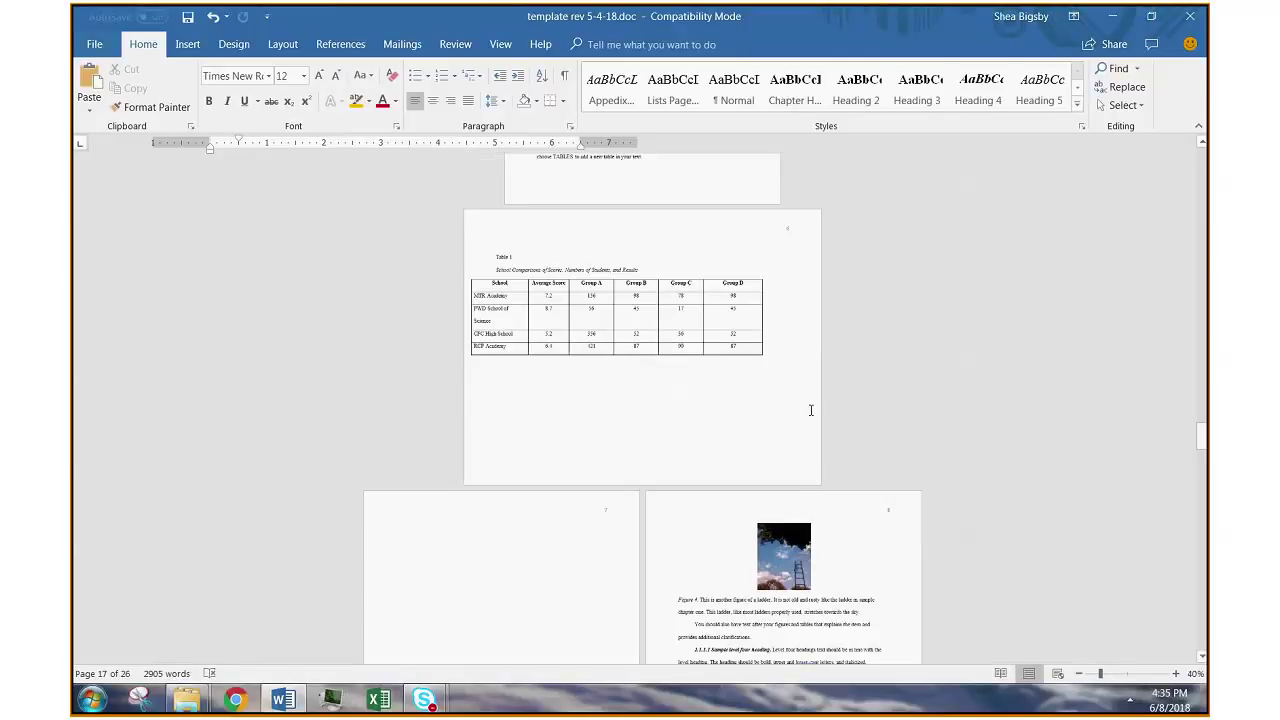
pyautogui.scroll(5, 797, 409)
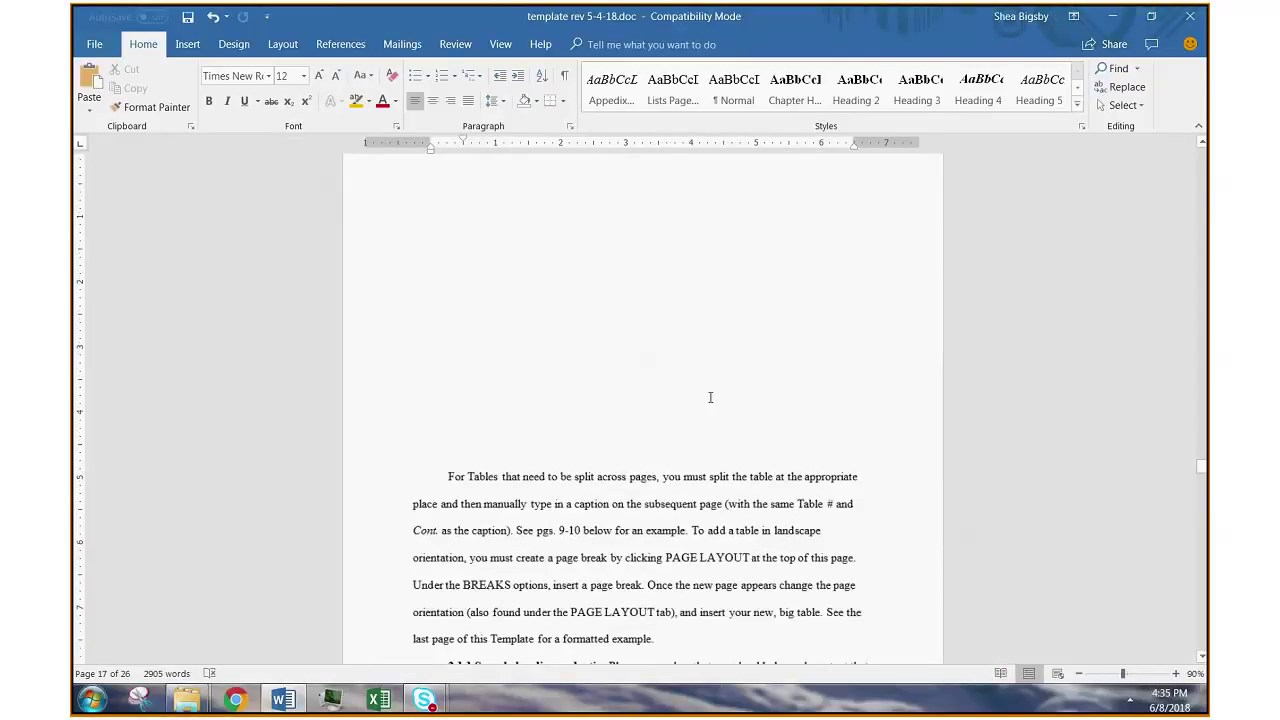
pyautogui.scroll(2, 716, 398)
pyautogui.scroll(9, 721, 400)
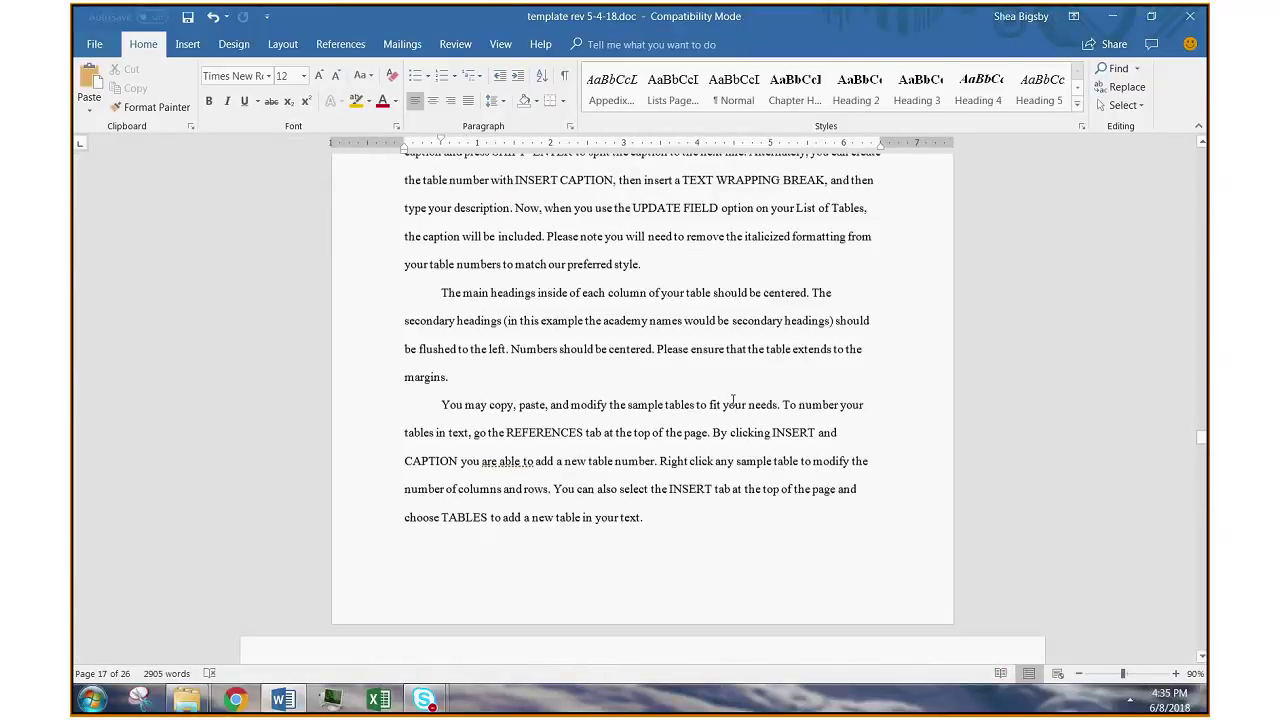
pyautogui.scroll(-2, 723, 404)
pyautogui.scroll(-3, 724, 404)
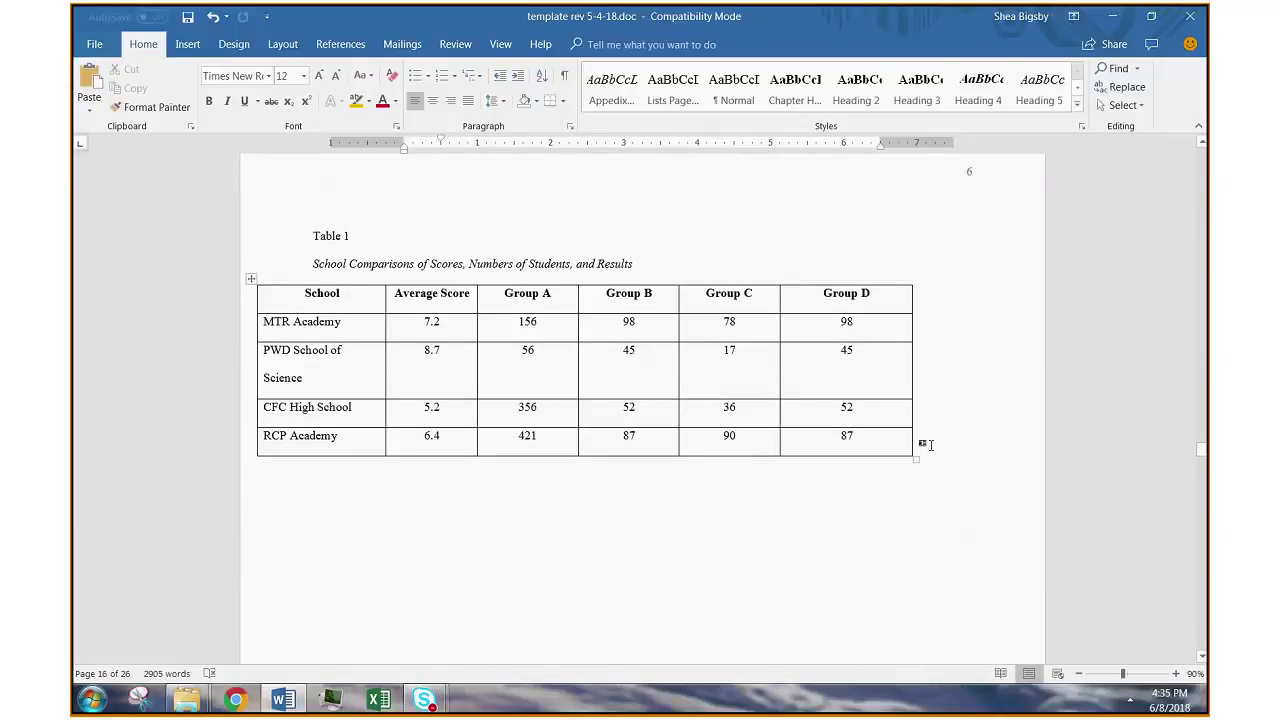